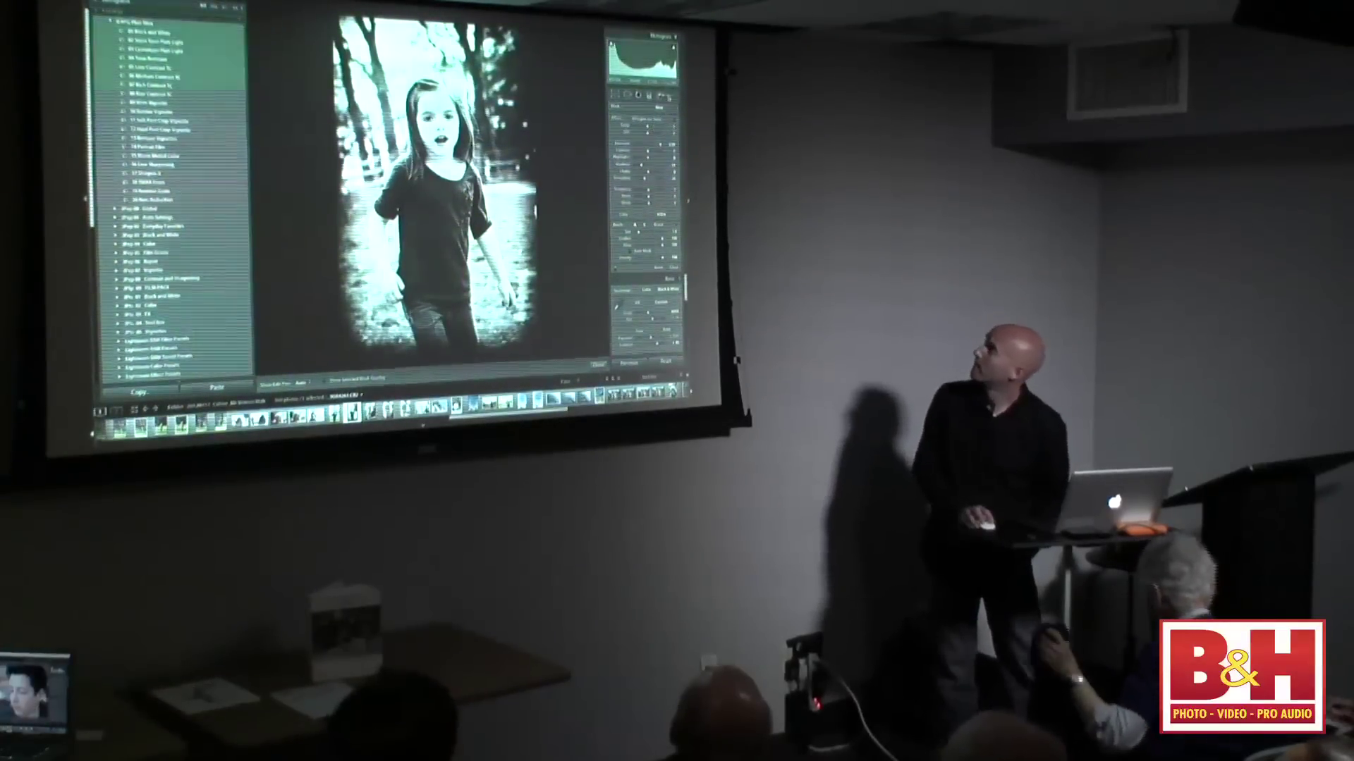
# Soft proof the black-and-white portrait of the girl in Develop using the Artisan 810 710 Premium Glossy profile with paper and ink simulation.
pyautogui.click(662, 96)
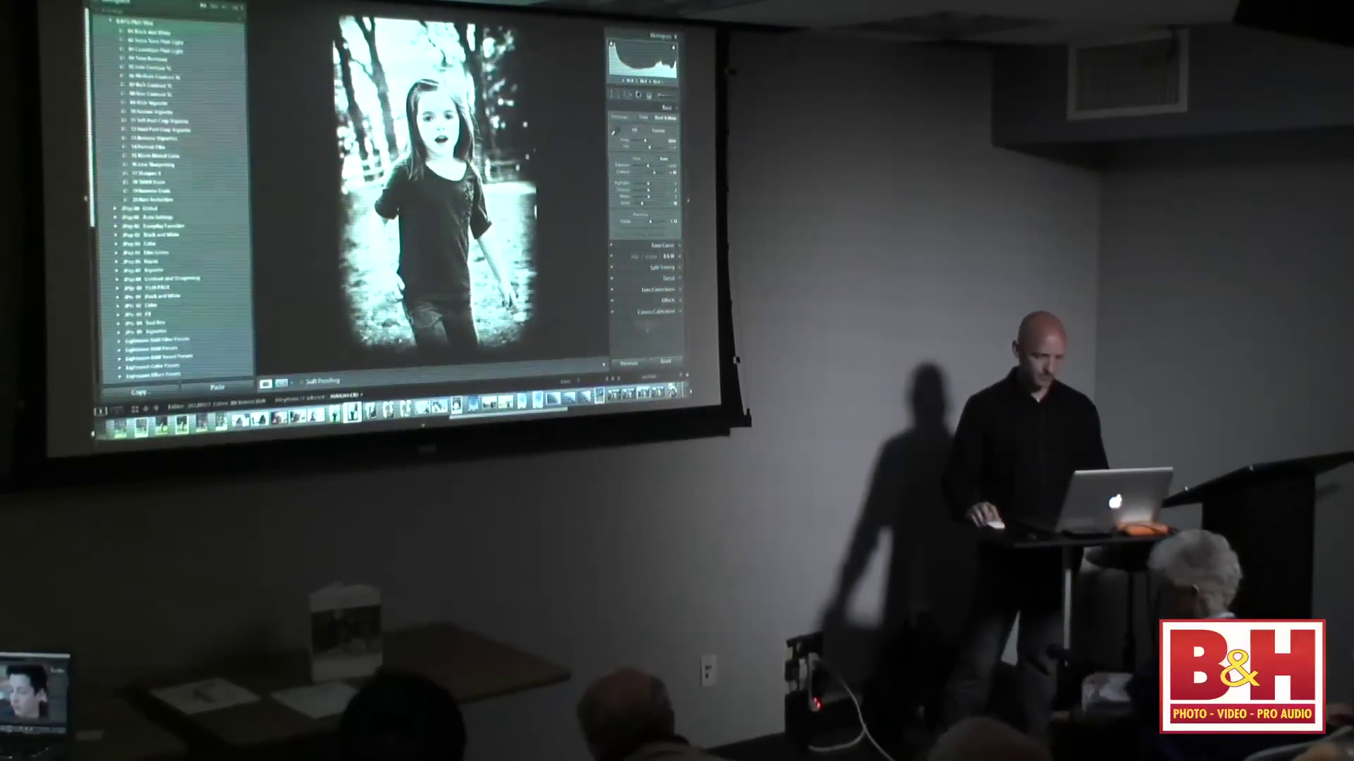
pyautogui.press('g')
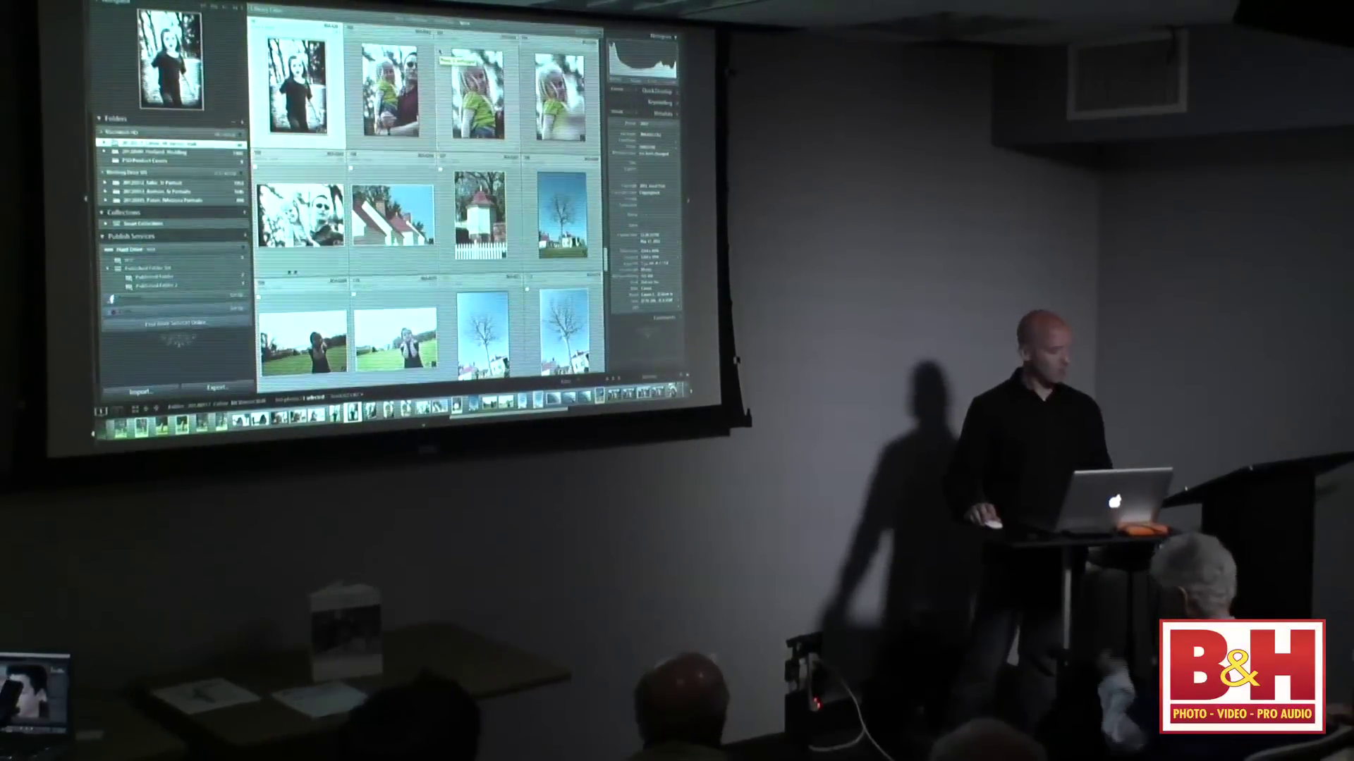
pyautogui.press('d')
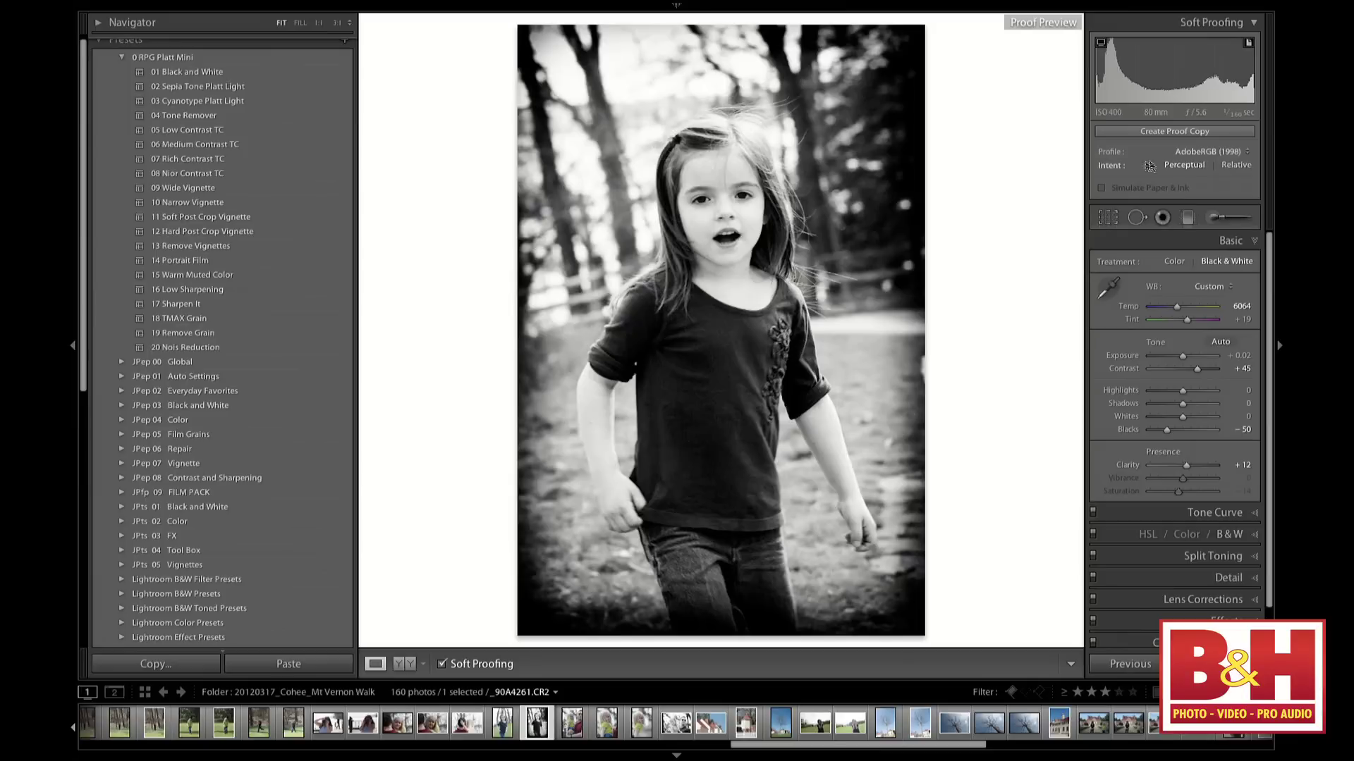
pyautogui.click(1210, 153)
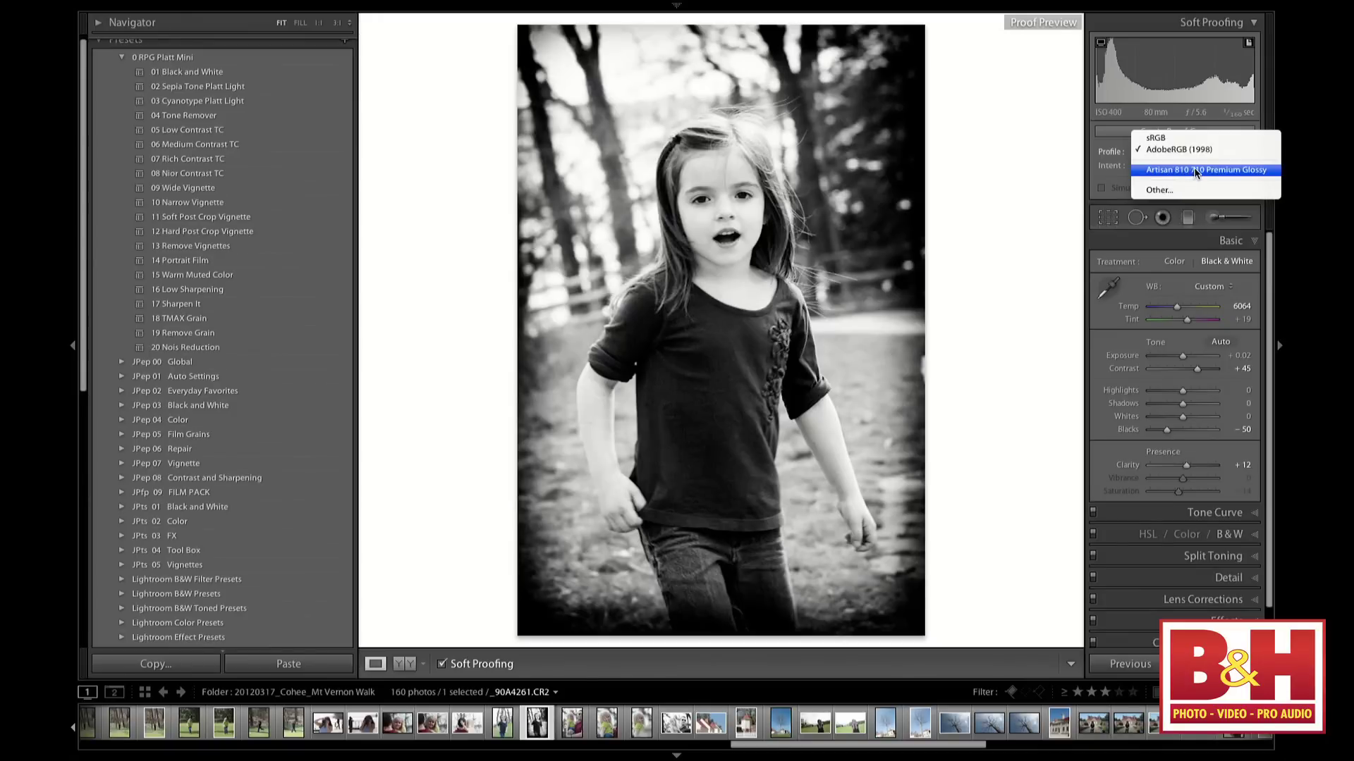
pyautogui.press('Escape')
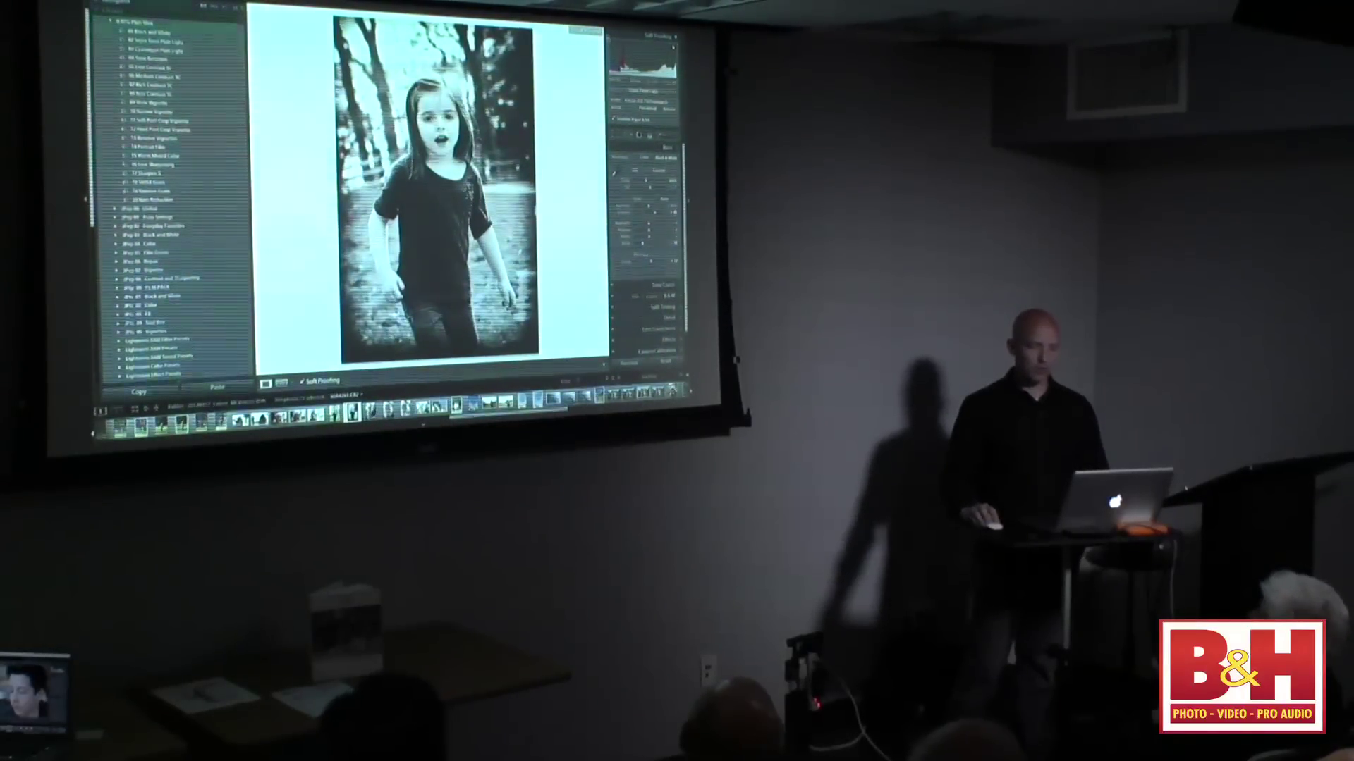
# Try the Print Adjustment brightness option for the portrait in the Print module, and switch the adjustment off again.
pyautogui.moveTo(615, 29)
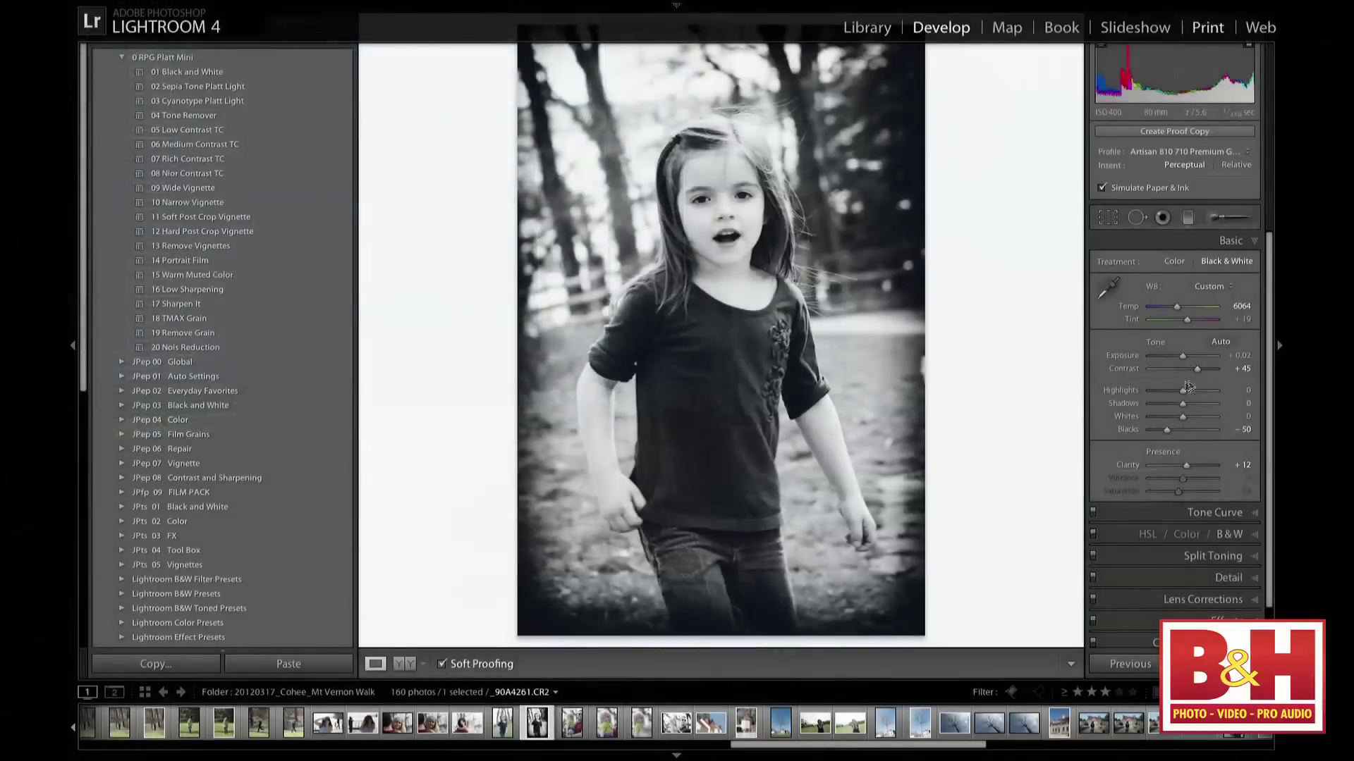
pyautogui.hotkey('ctrl', 'alt', '6')
pyautogui.scroll(-6, 1202, 535)
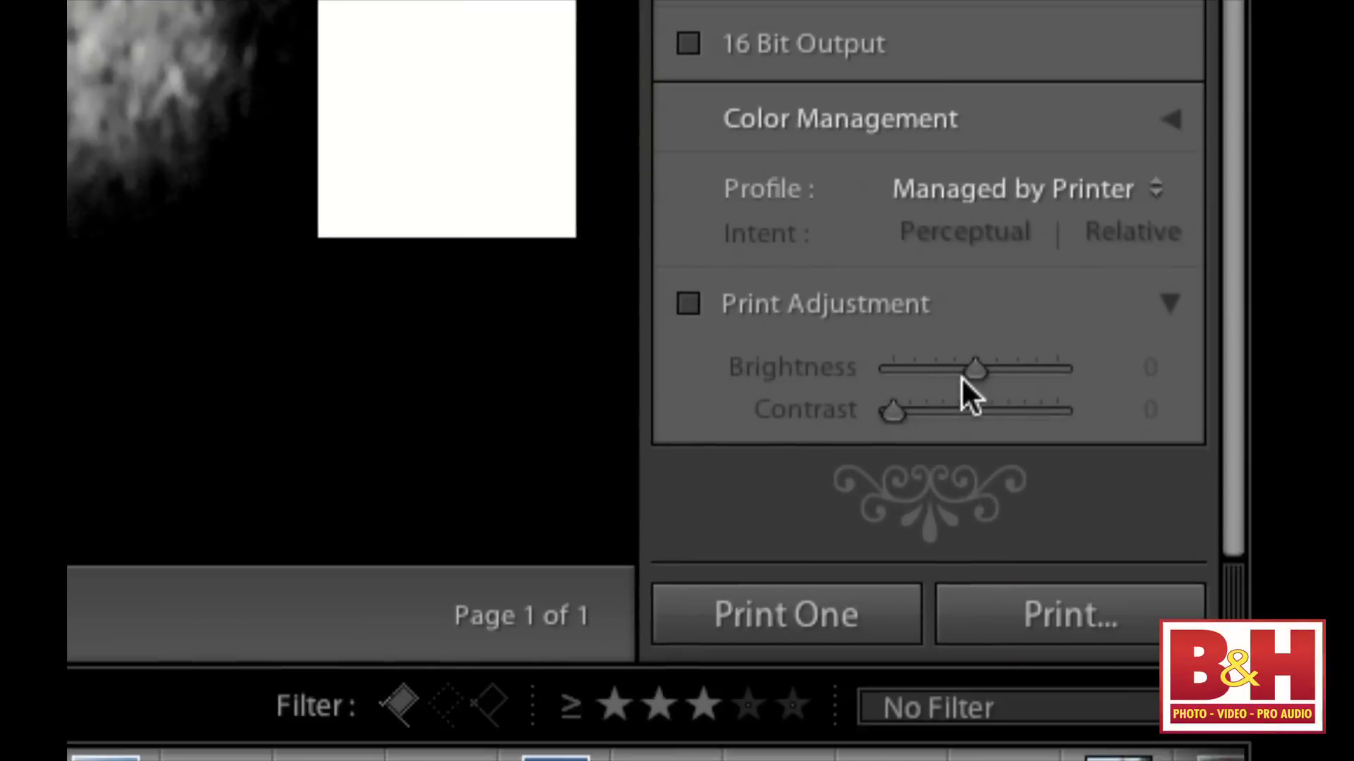
pyautogui.click(876, 306)
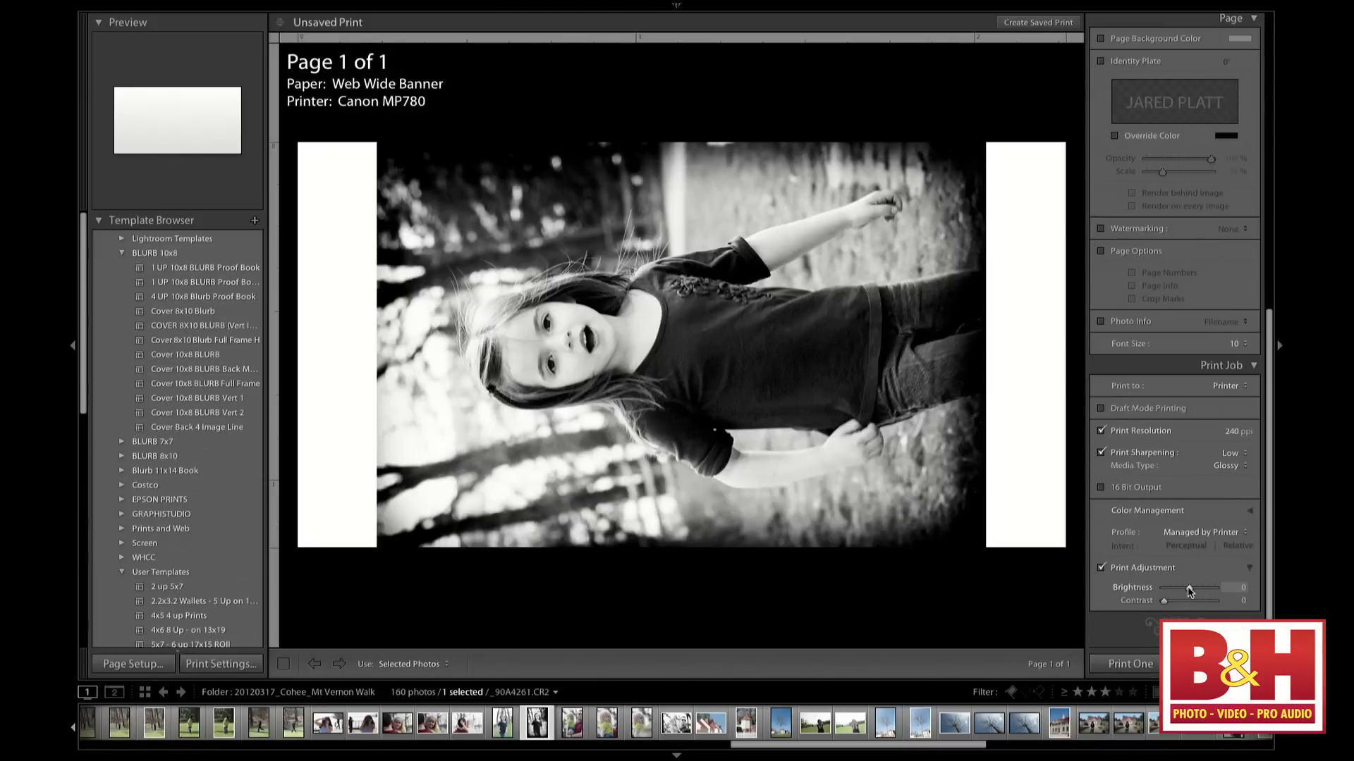
pyautogui.moveTo(1204, 592); pyautogui.dragTo(1206, 592)
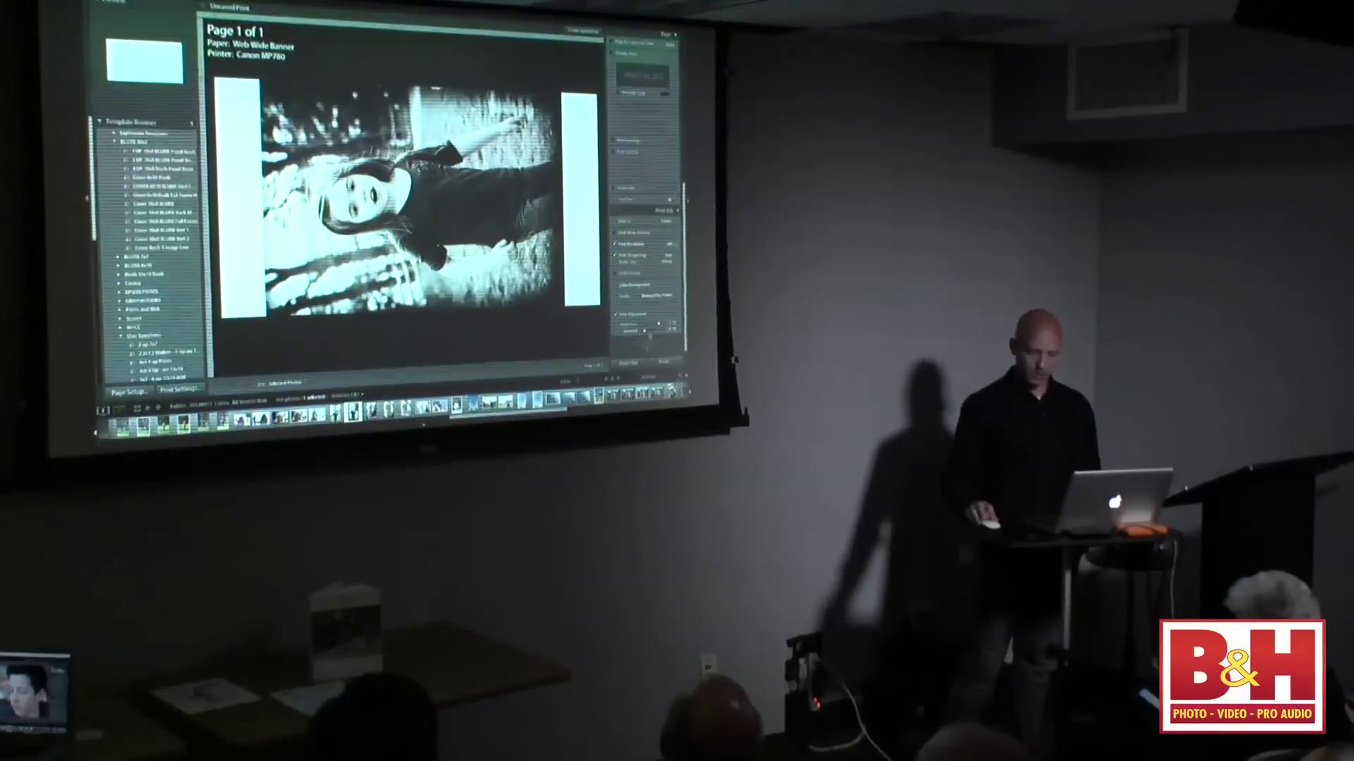
pyautogui.click(616, 313)
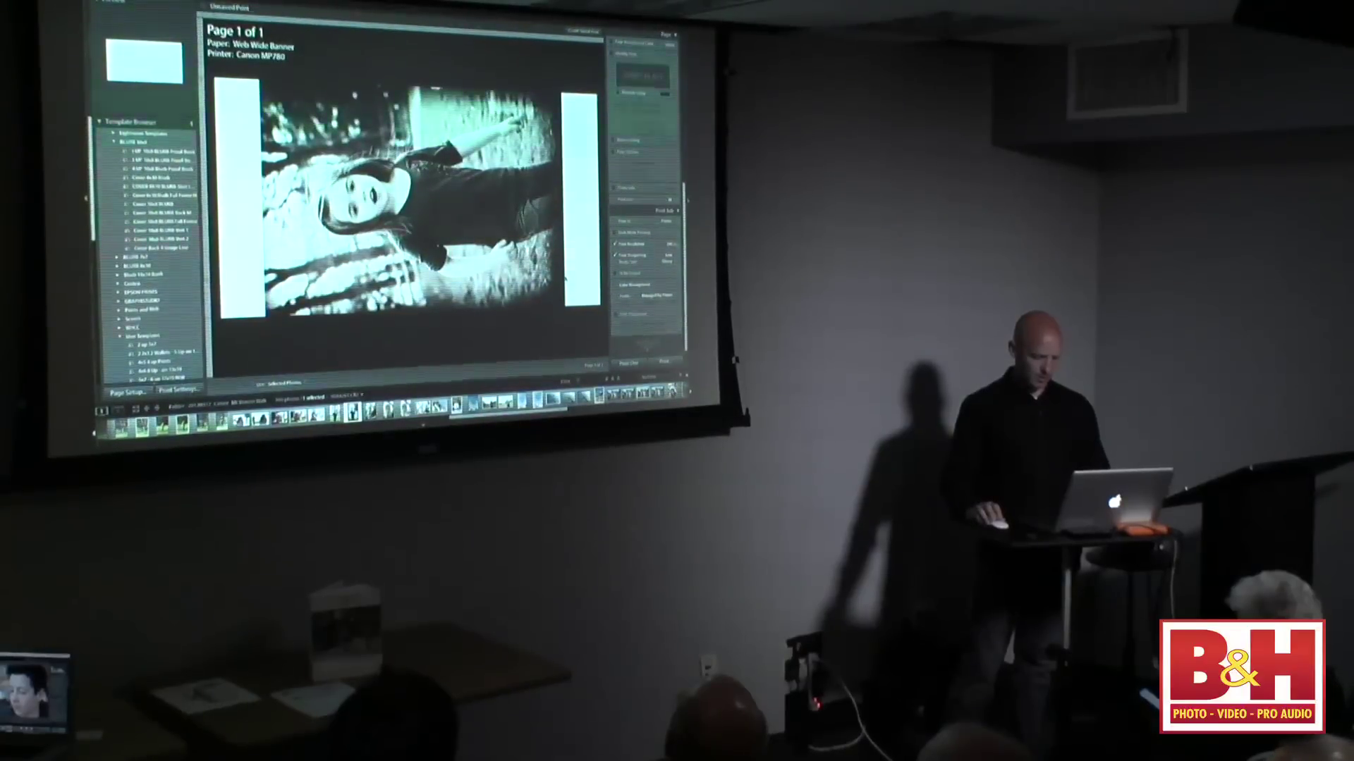
# Return to the portrait in the Develop module and turn off soft proofing.
pyautogui.press('d')
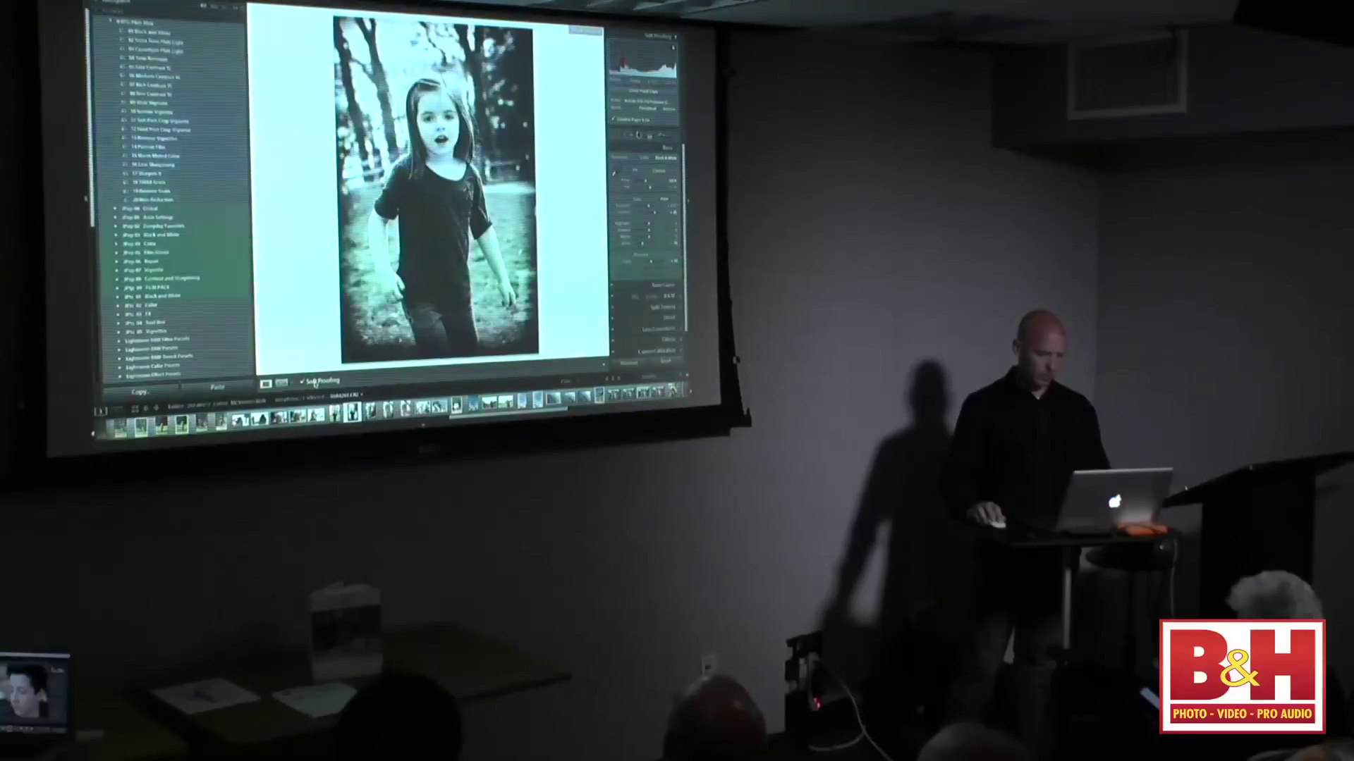
pyautogui.click(315, 382)
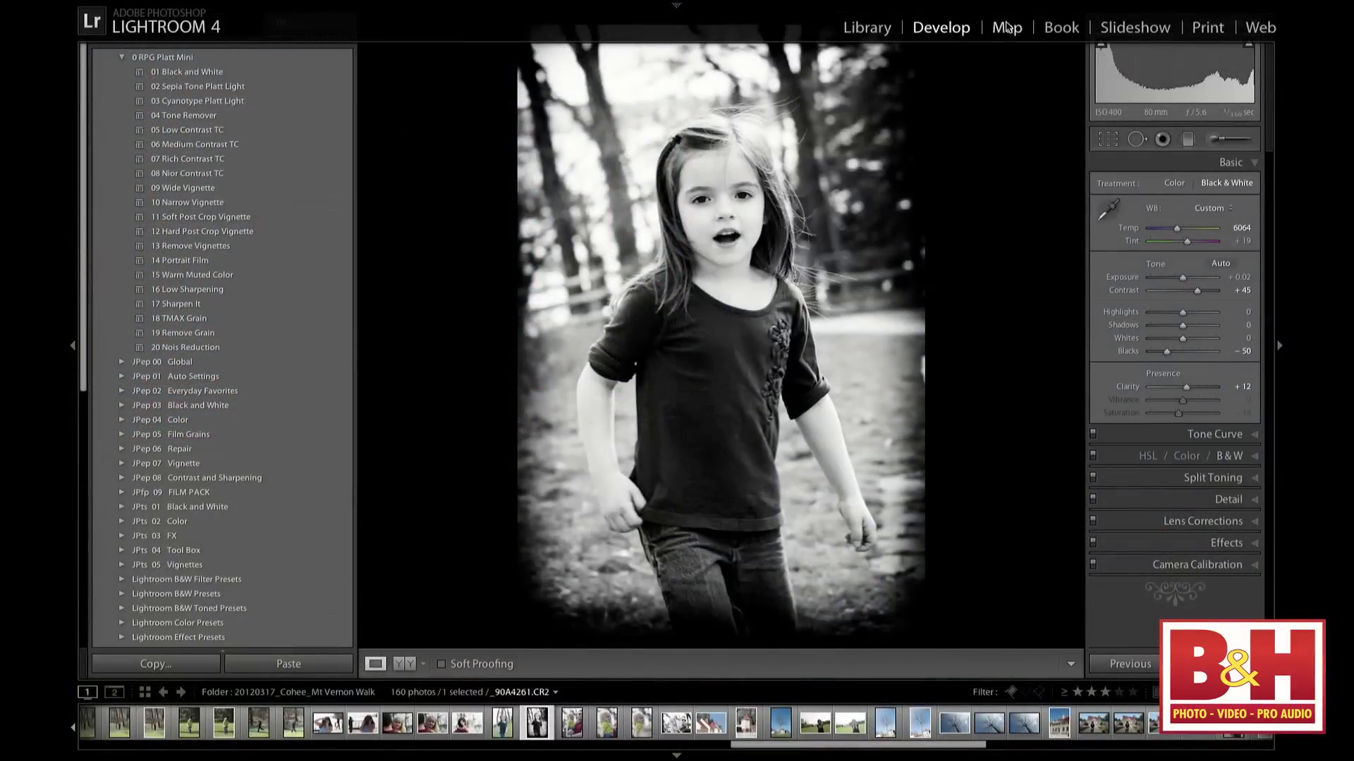
# Load the GPS tracklog Lunchwithcord.gpx from the Desktop into the Map module.
pyautogui.click(1008, 27)
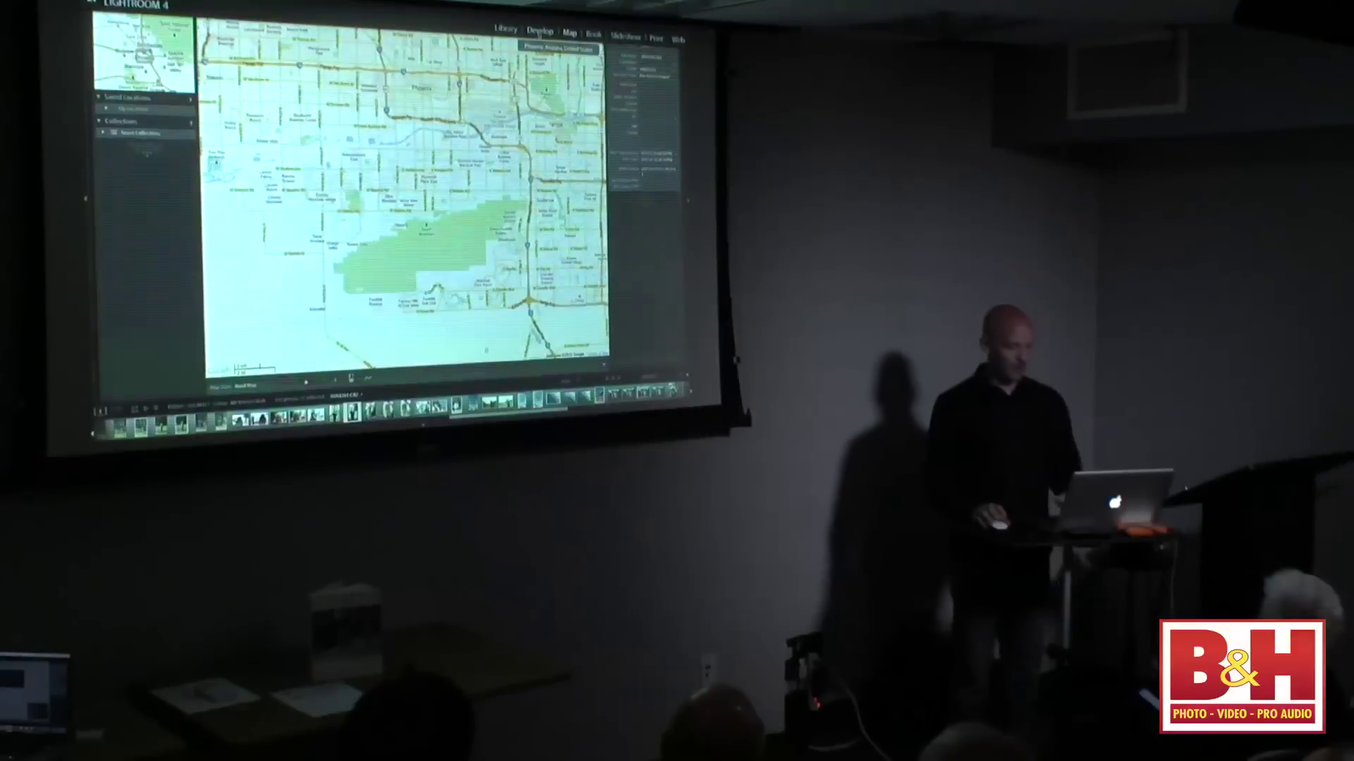
pyautogui.press('super+Tab')
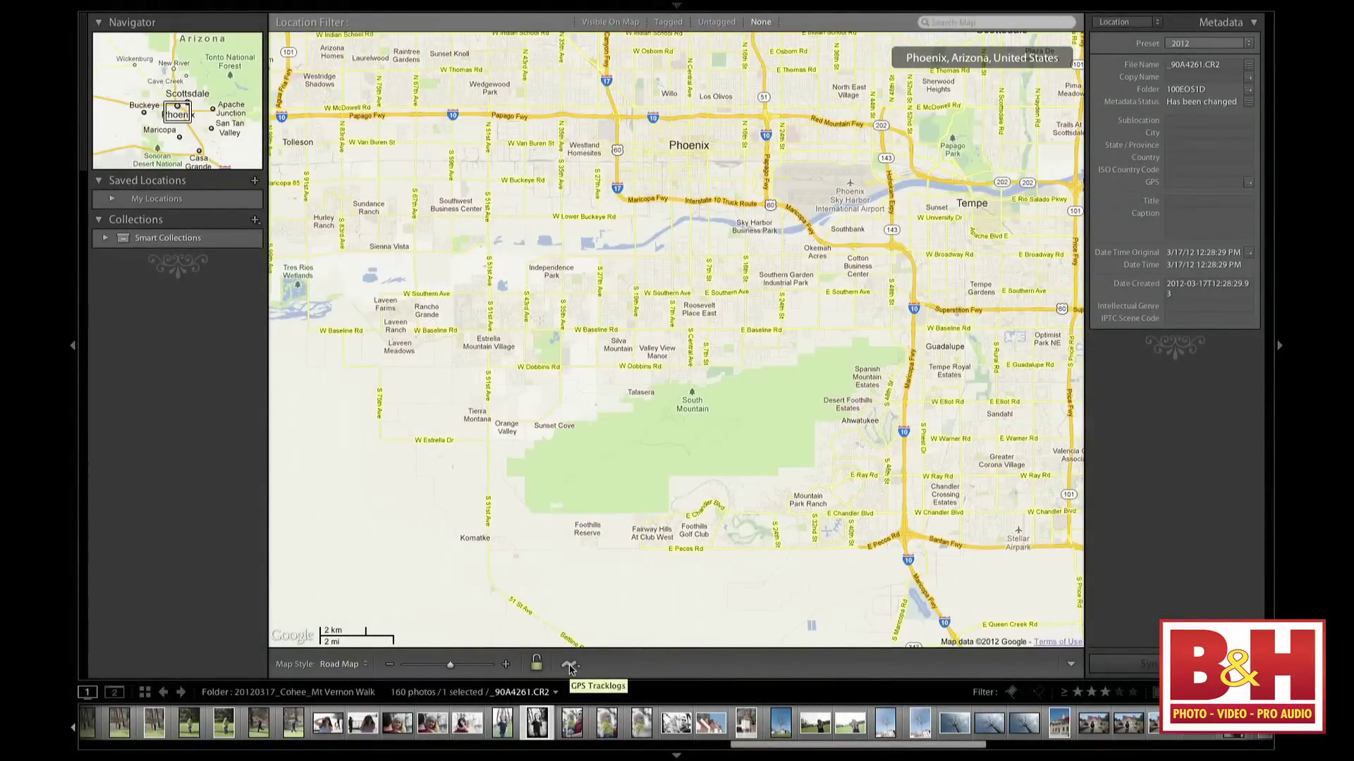
pyautogui.click(569, 666)
pyautogui.click(579, 684)
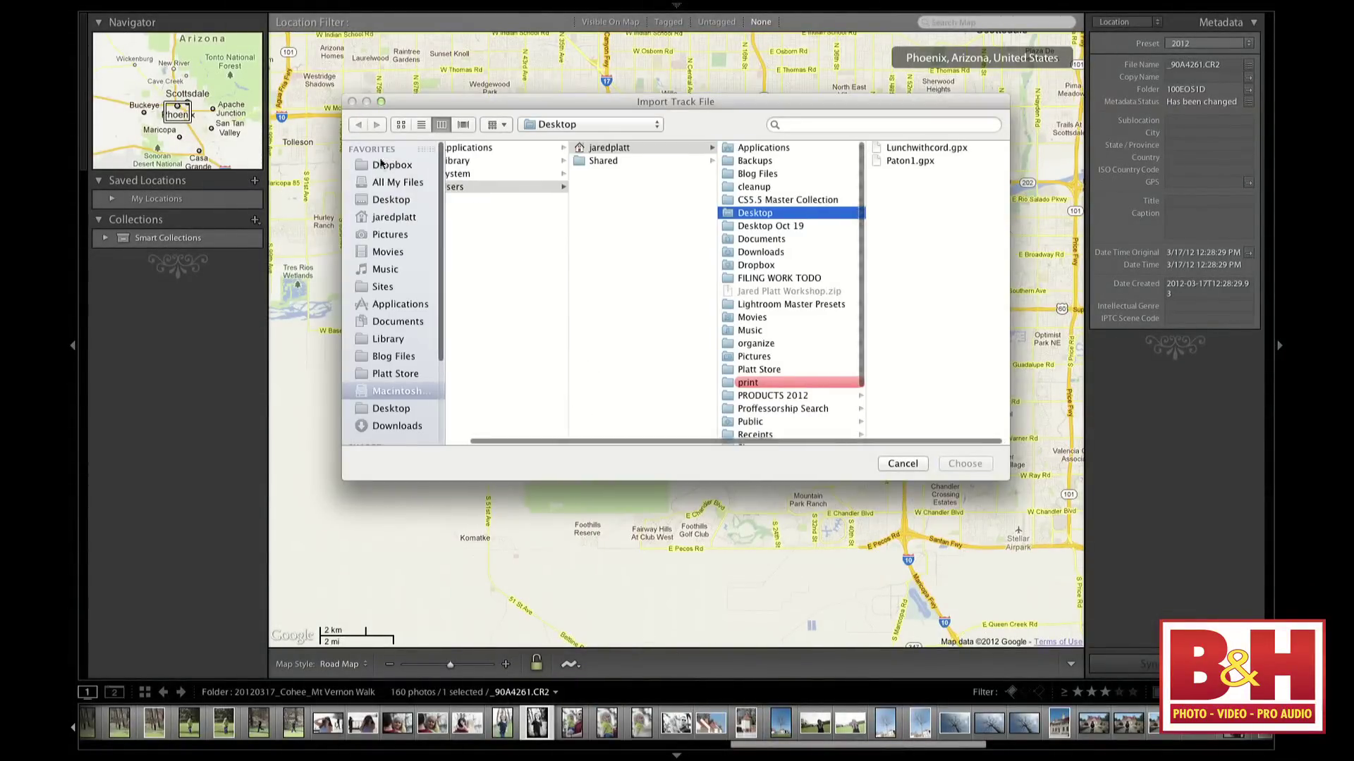
pyautogui.click(386, 198)
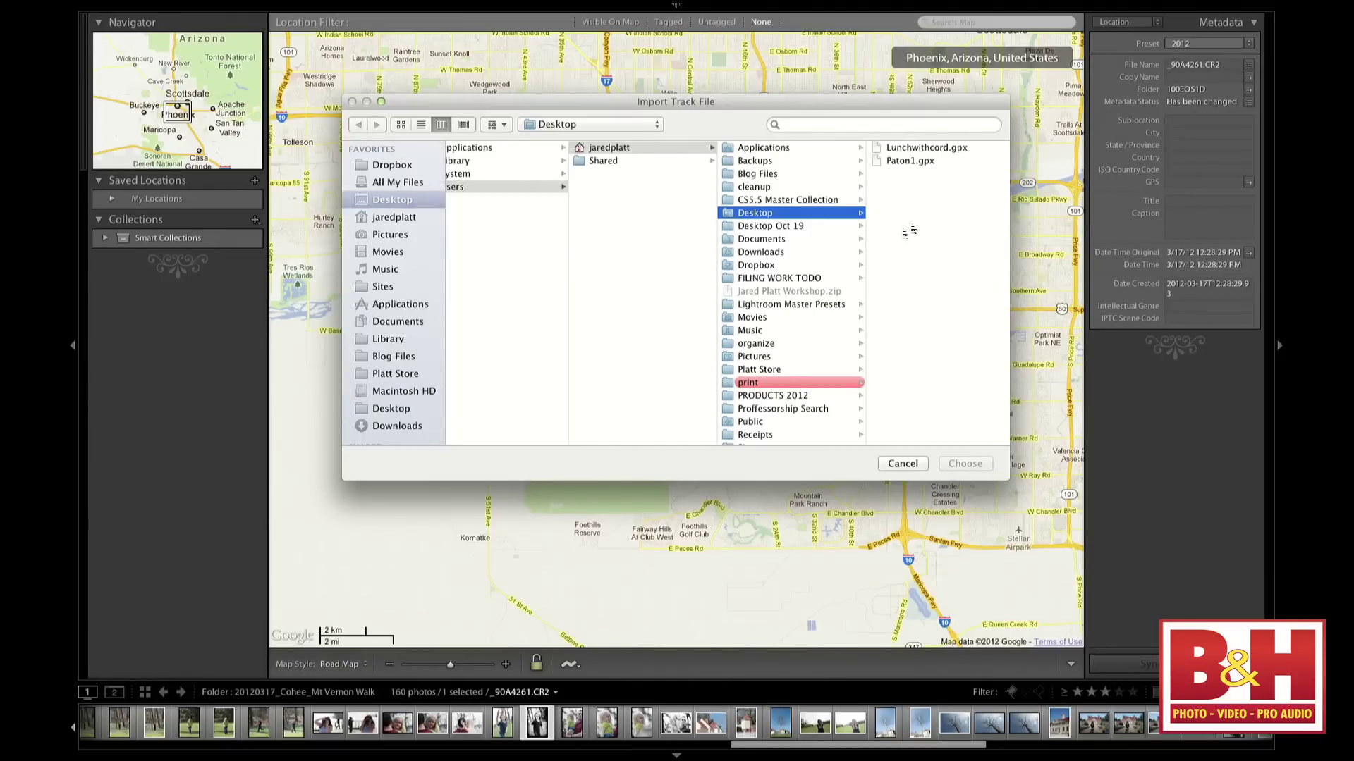
pyautogui.click(910, 151)
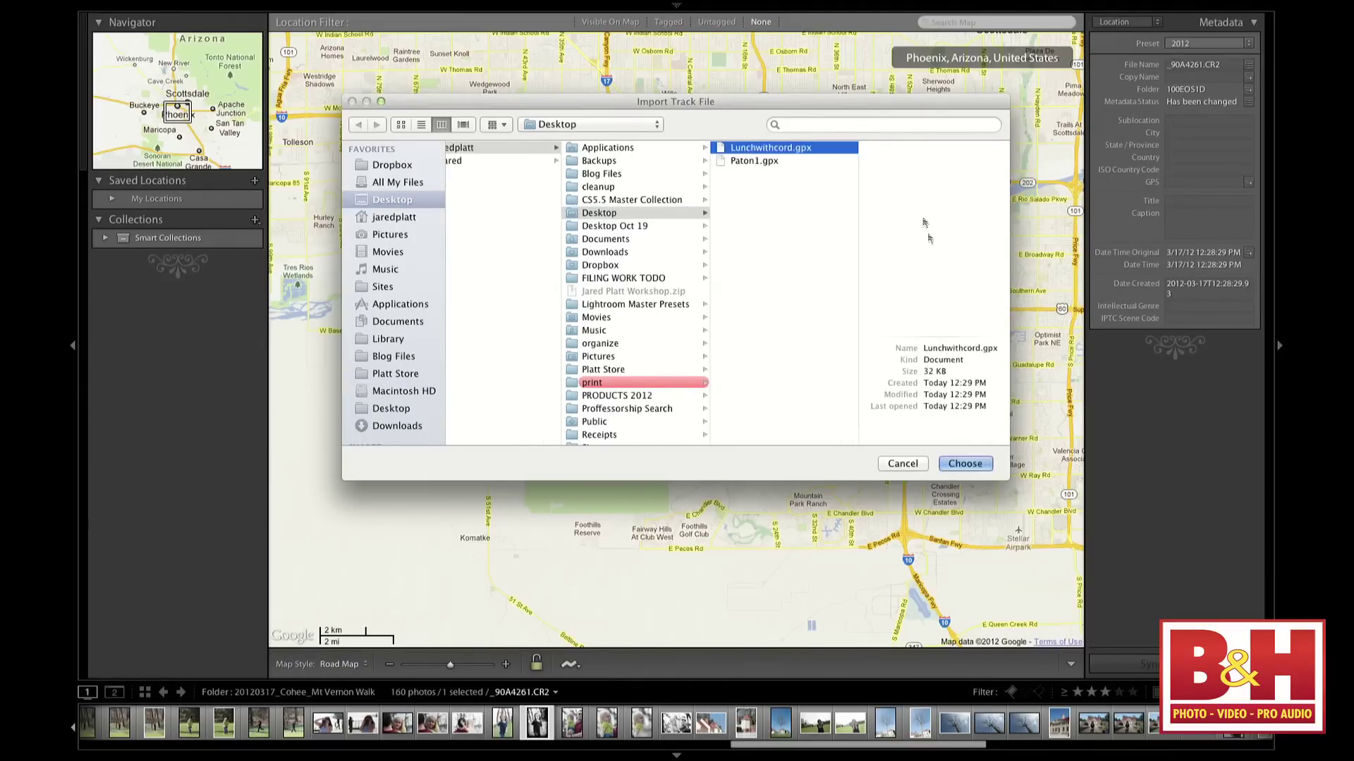
pyautogui.click(965, 463)
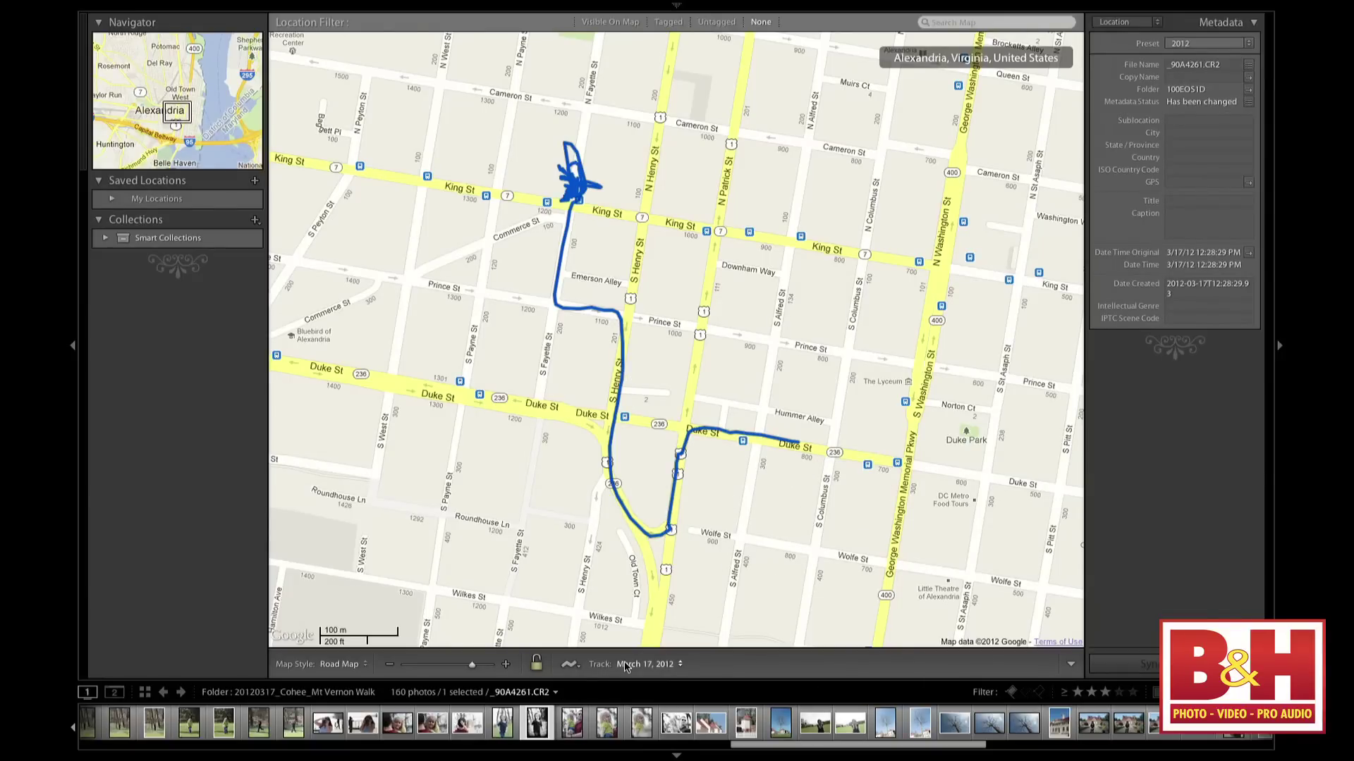
# Auto-tag all 160 photos of the folder from the loaded tracklog and enable reverse geocoding.
pyautogui.click(569, 665)
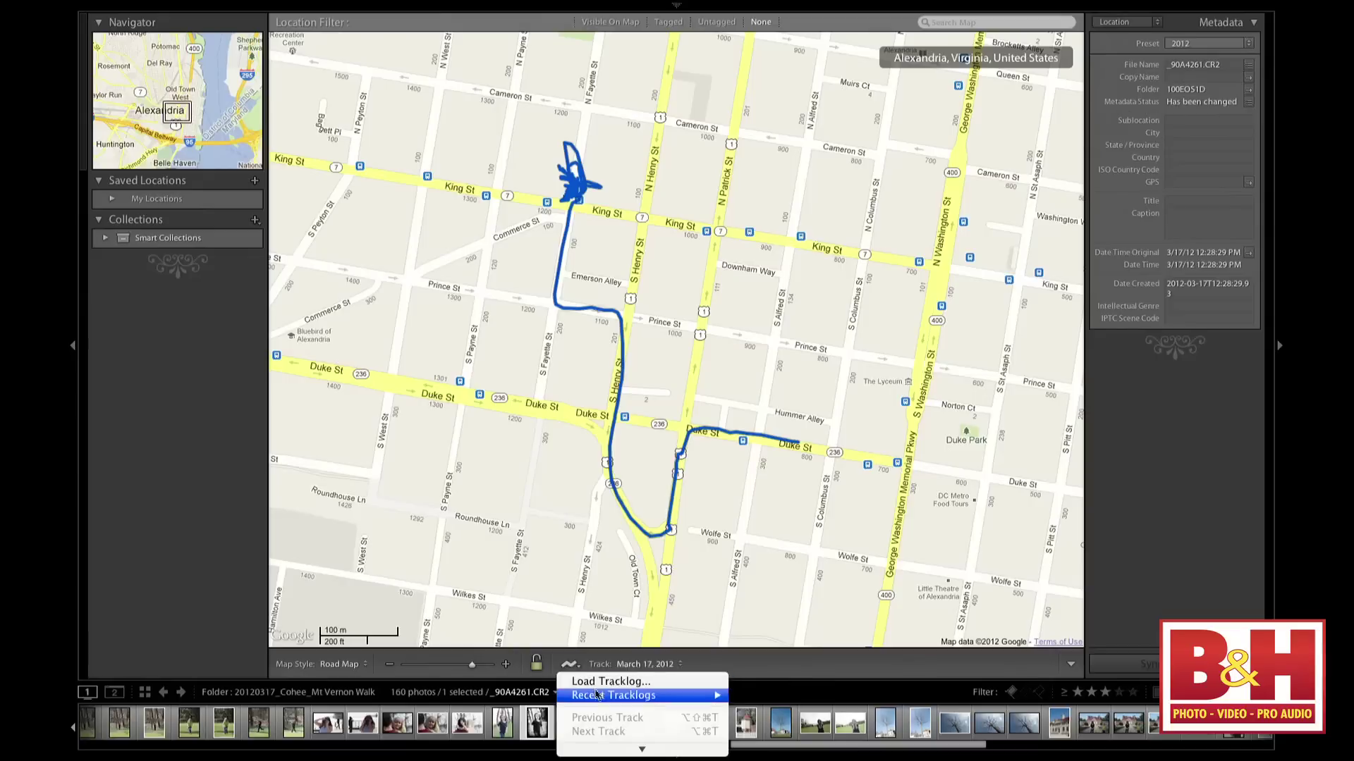
pyautogui.moveTo(642, 749)
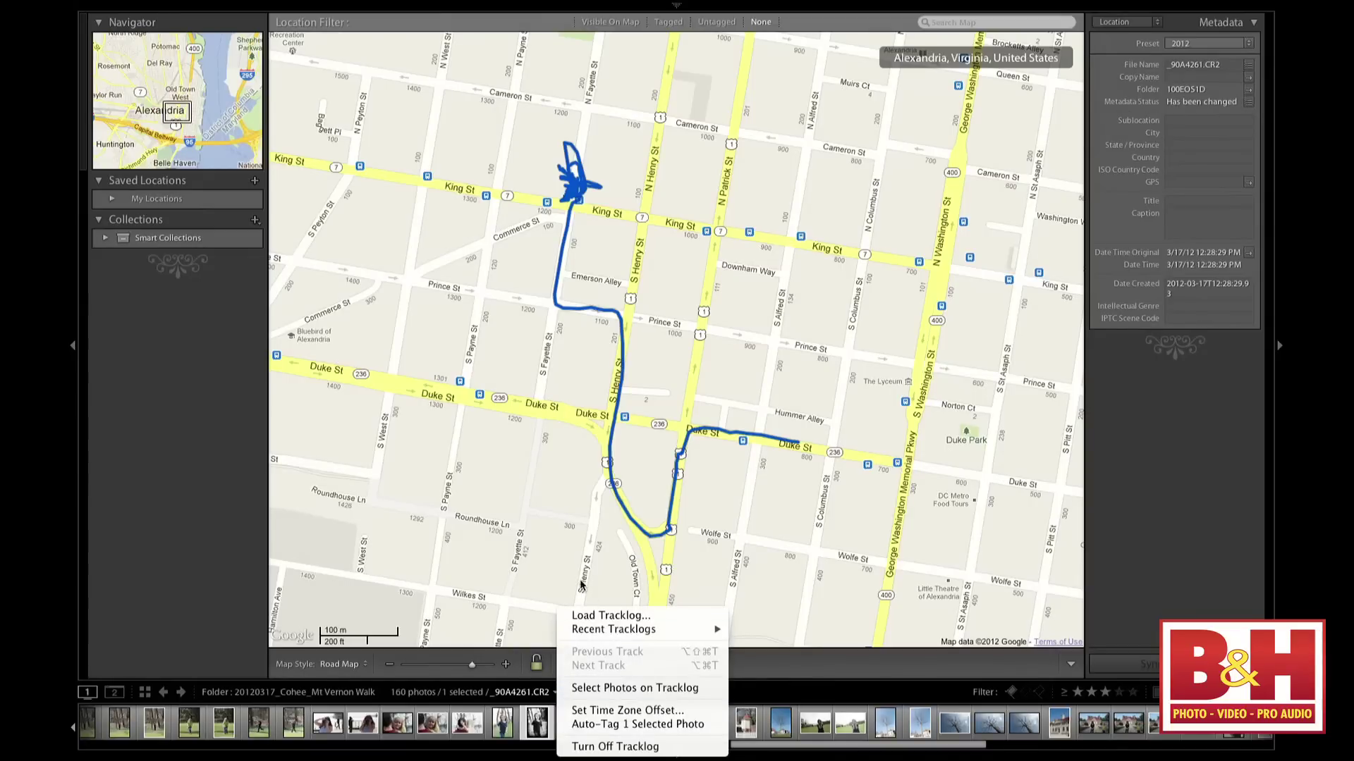
pyautogui.click(807, 677)
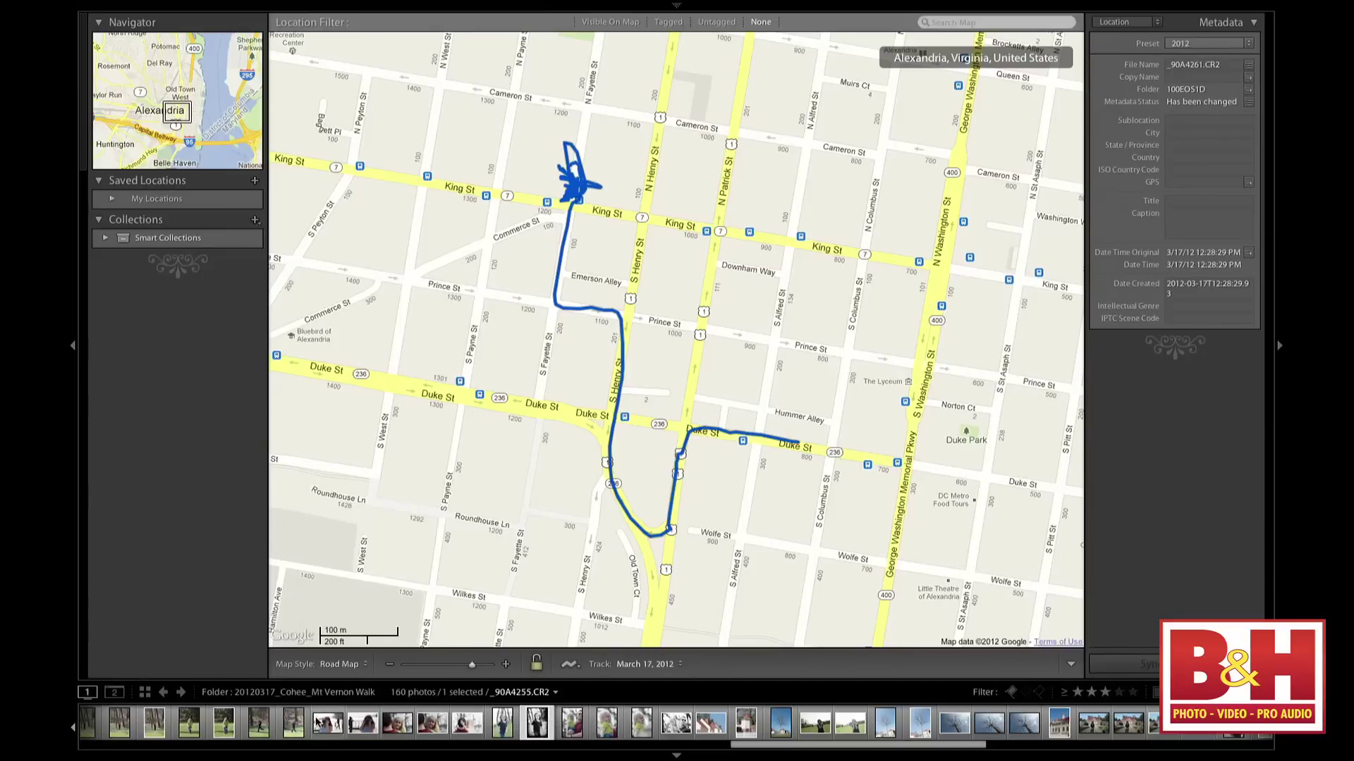
pyautogui.click(631, 667)
pyautogui.click(571, 666)
pyautogui.click(570, 666)
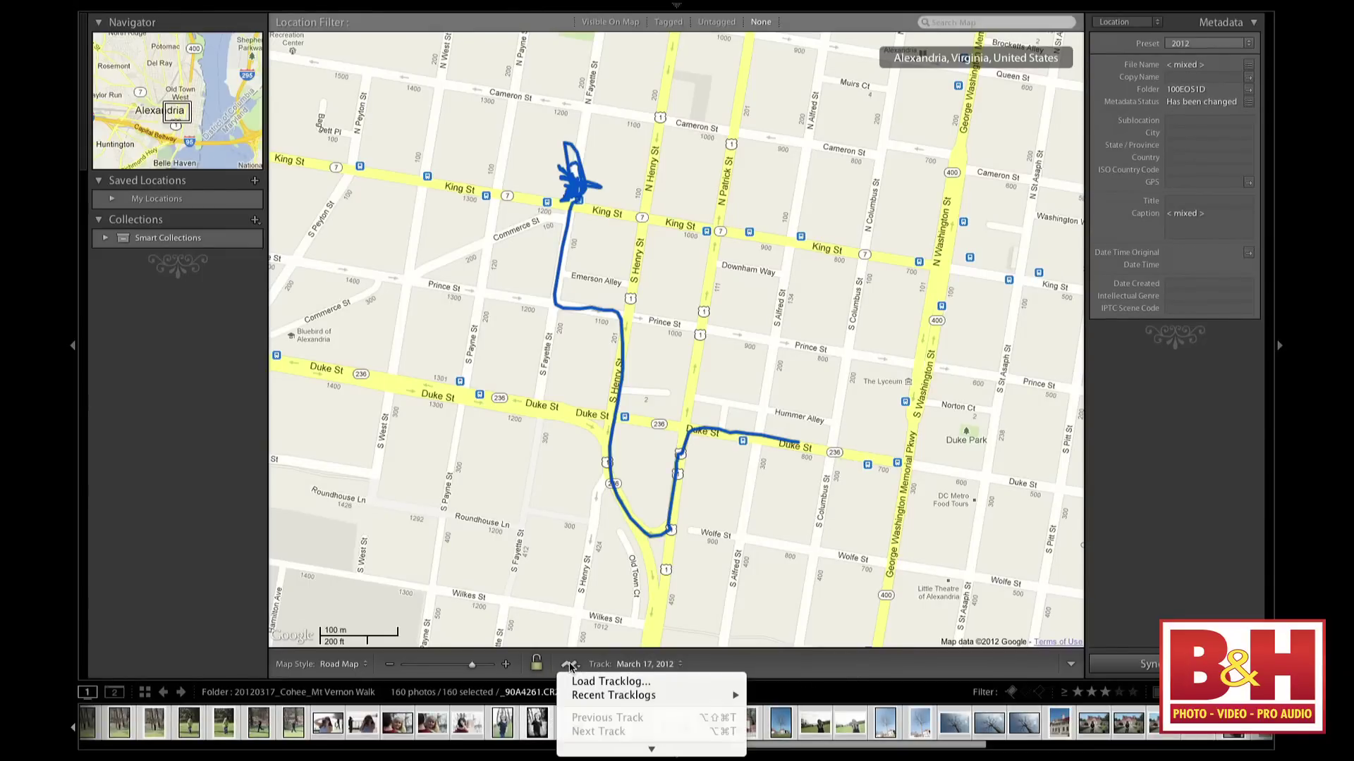
pyautogui.moveTo(590, 758)
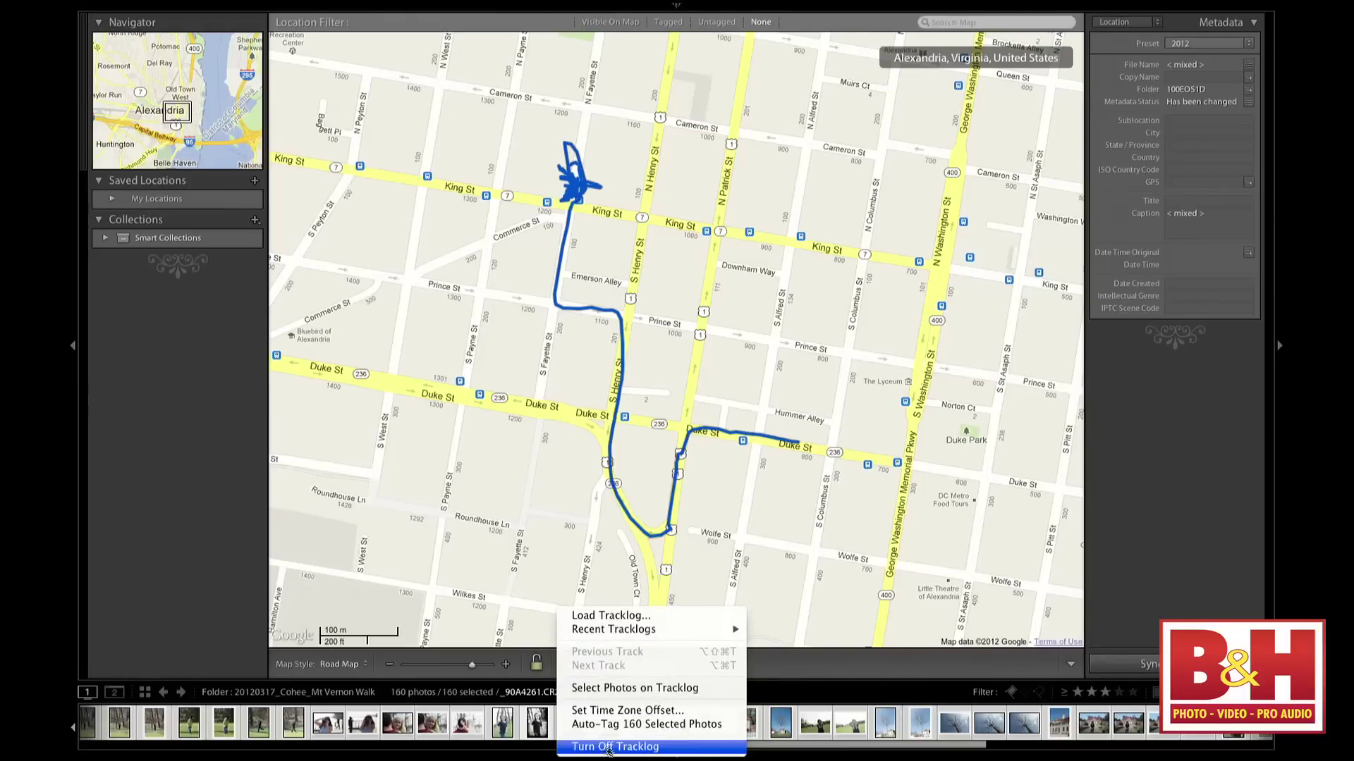
pyautogui.click(695, 727)
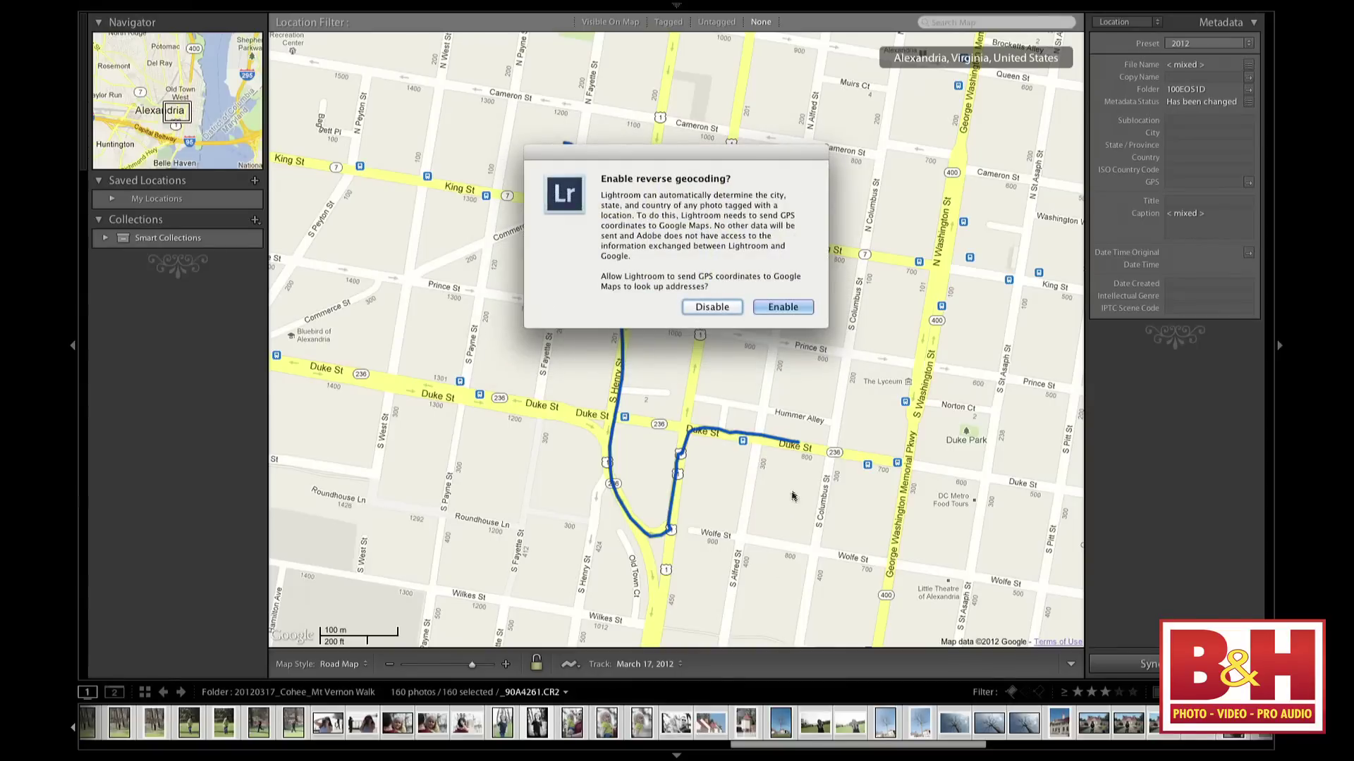
pyautogui.click(781, 309)
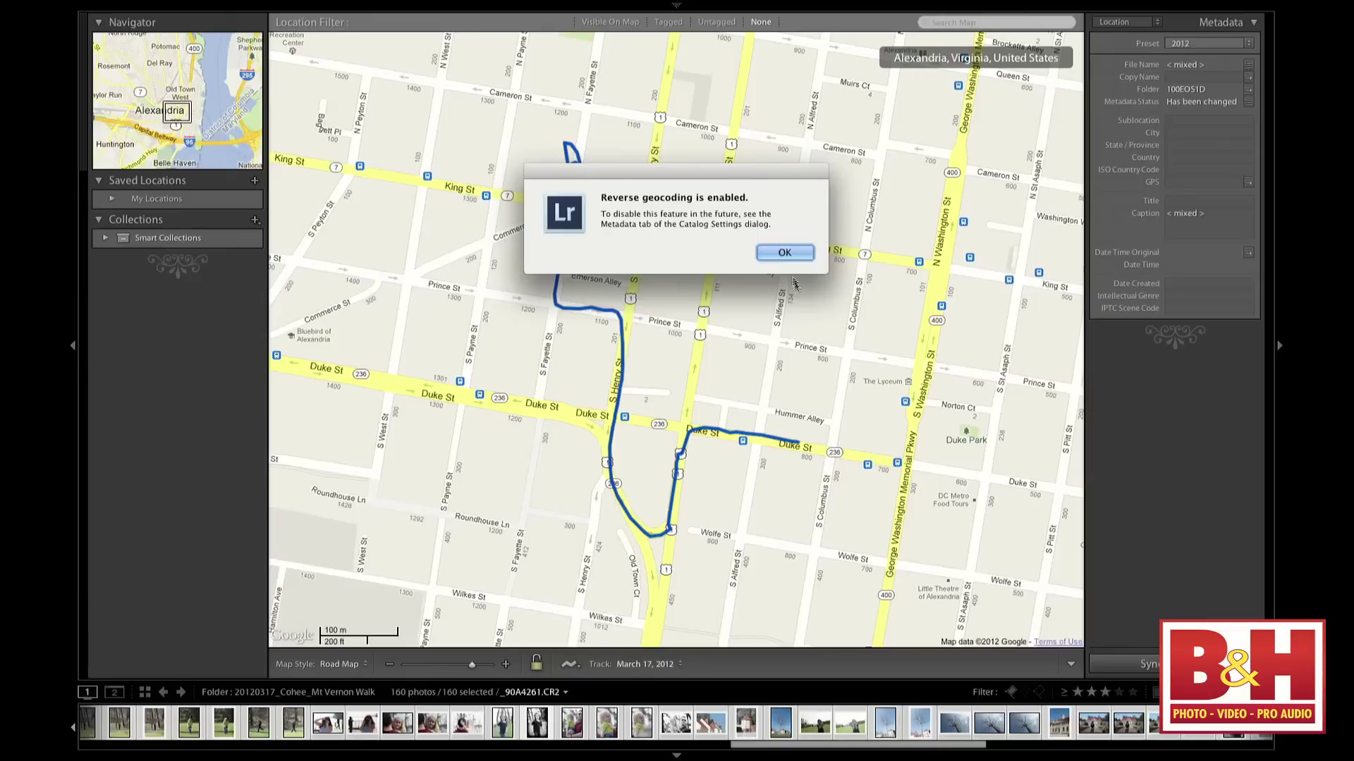
pyautogui.click(784, 253)
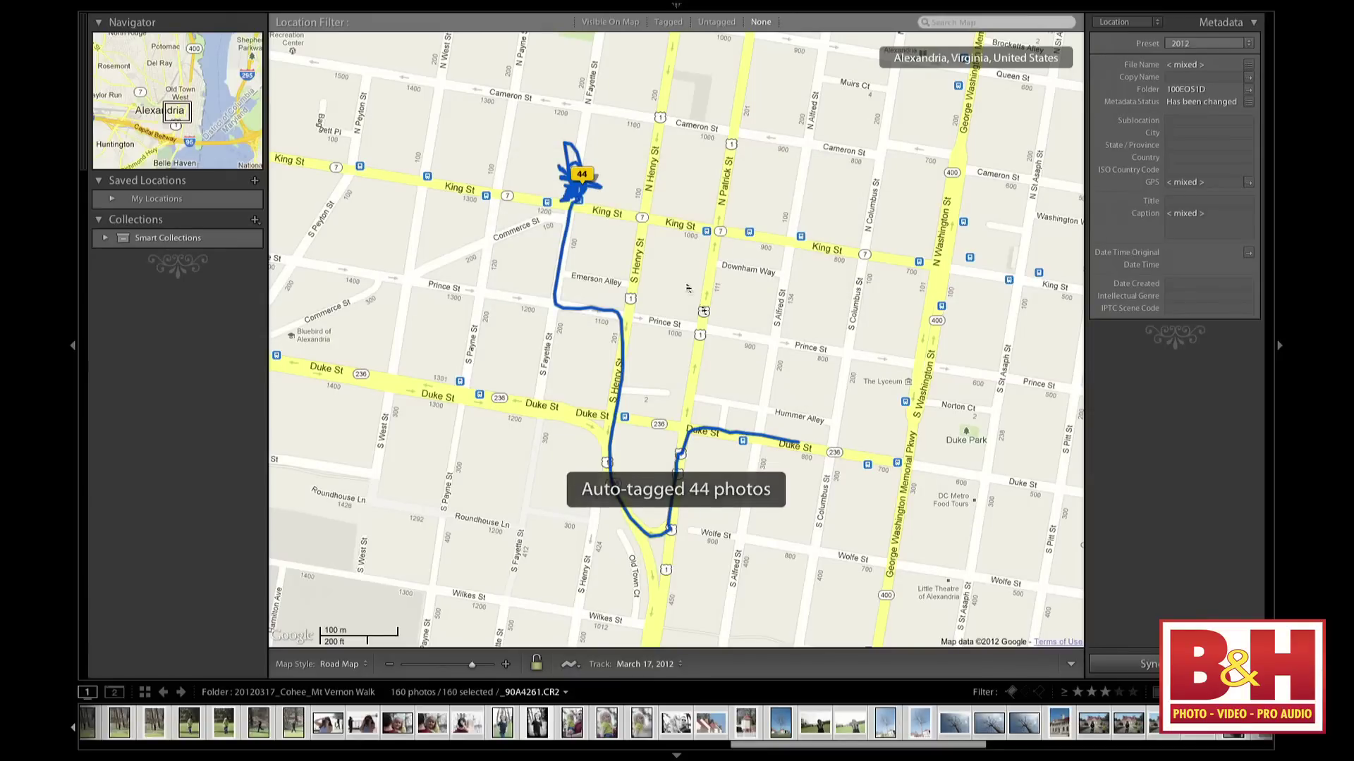
# Page through the previews of the tagged photos at the map marker near King St.
pyautogui.moveTo(582, 176)
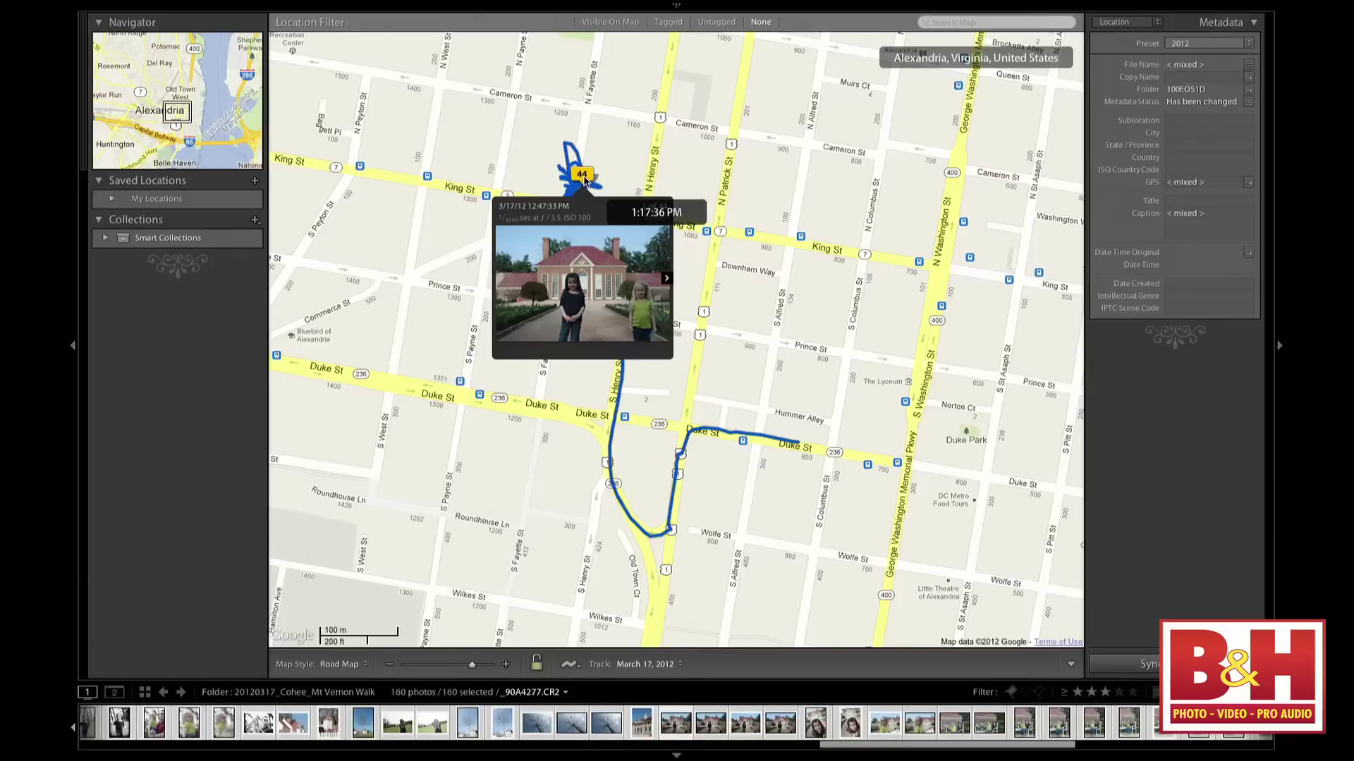
pyautogui.click(584, 178)
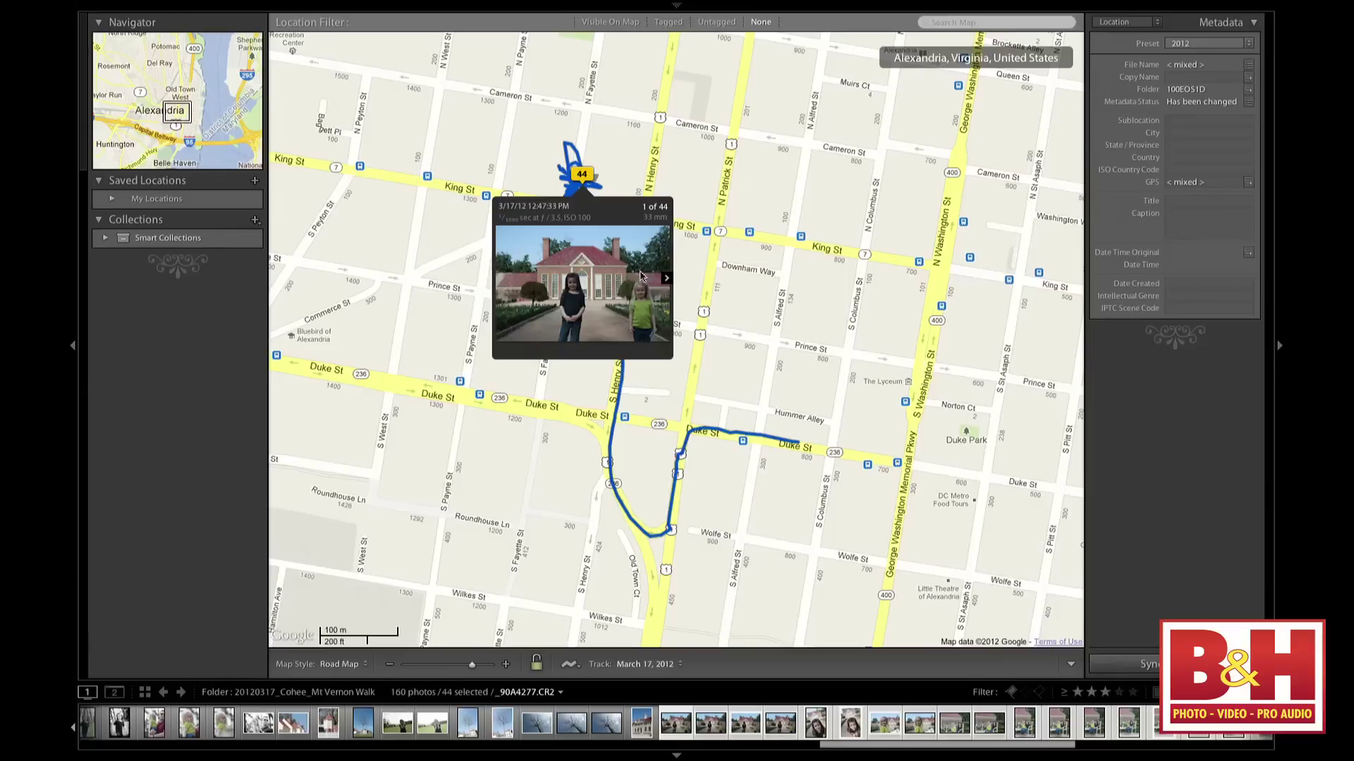
pyautogui.click(665, 281)
pyautogui.click(666, 280)
pyautogui.click(666, 280)
pyautogui.click(665, 281)
pyautogui.click(666, 280)
pyautogui.click(666, 280)
pyautogui.click(666, 280)
pyautogui.click(667, 280)
pyautogui.click(666, 280)
pyautogui.click(666, 281)
pyautogui.click(666, 281)
pyautogui.click(666, 280)
pyautogui.click(666, 281)
pyautogui.click(666, 281)
pyautogui.click(667, 280)
pyautogui.click(666, 281)
pyautogui.click(666, 280)
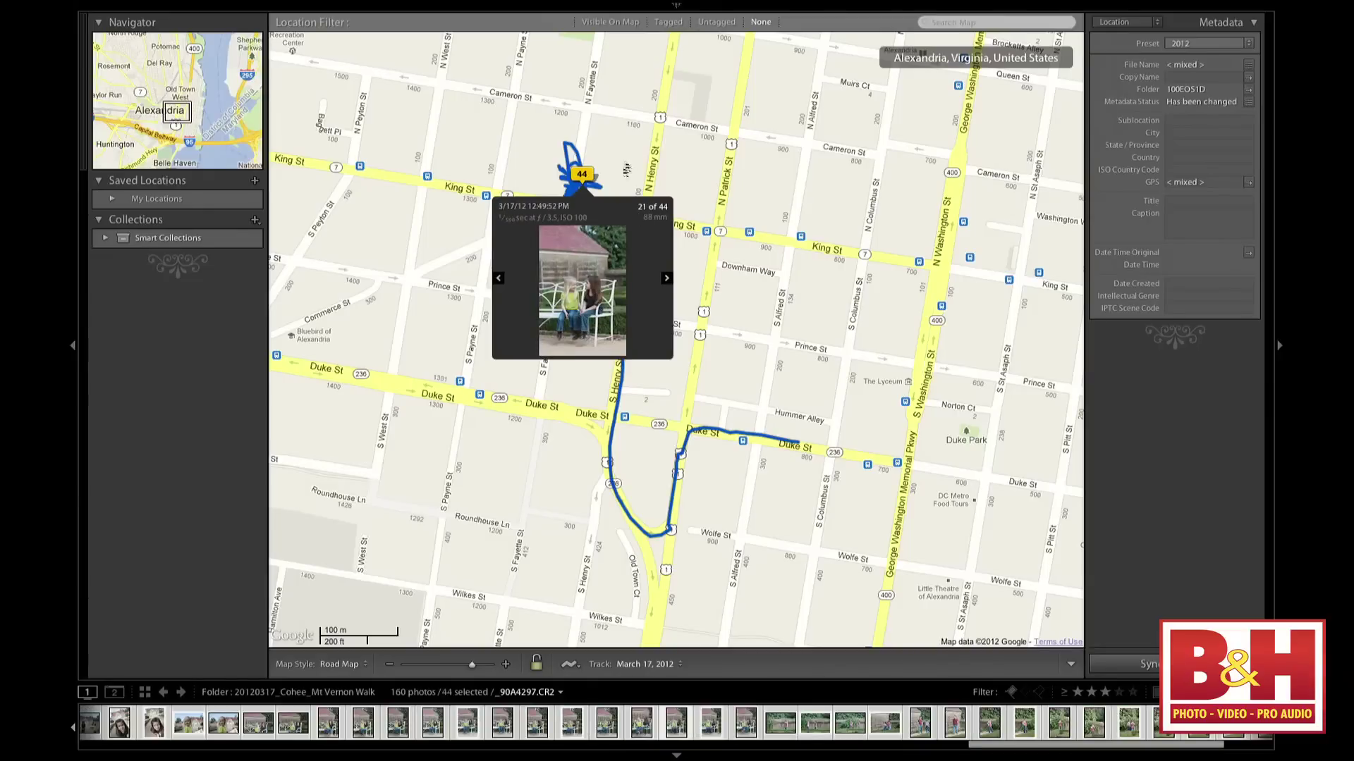
pyautogui.click(782, 170)
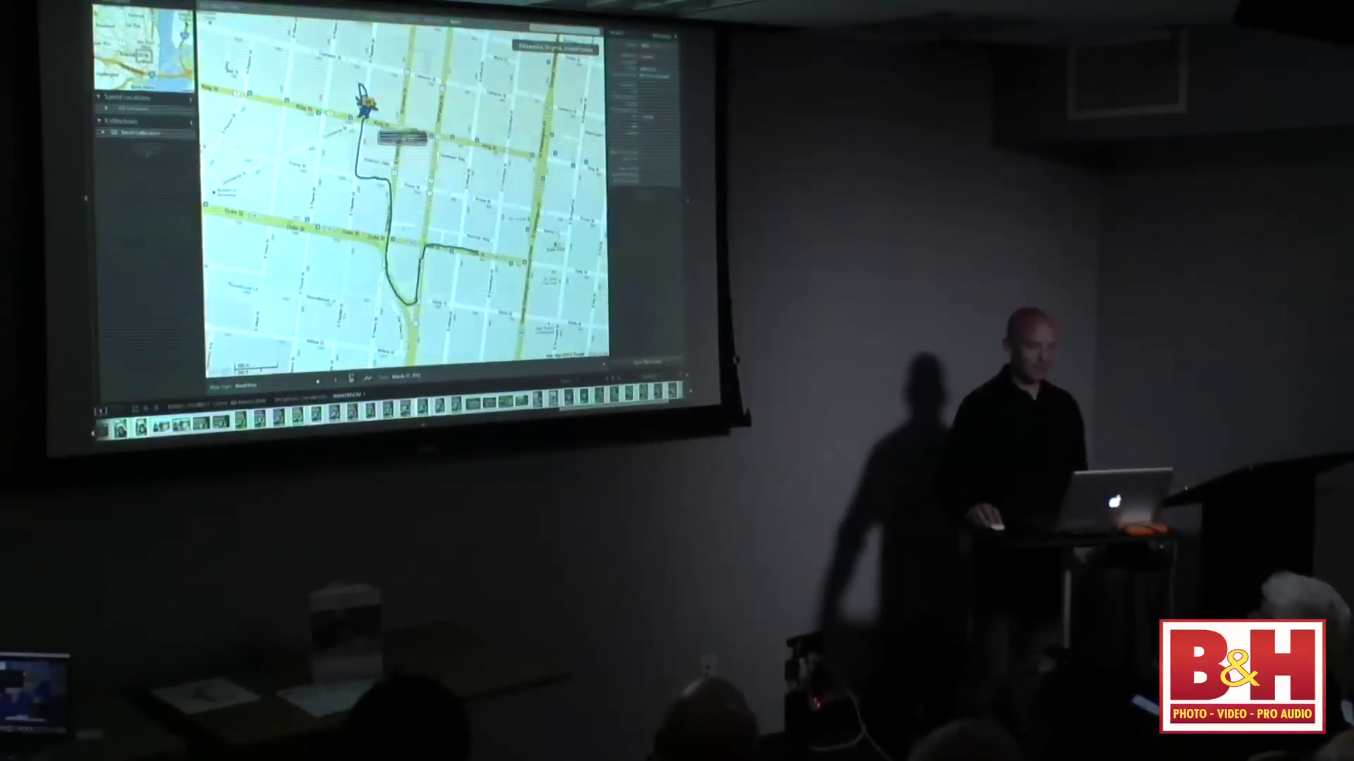
# Show the tagged photos in the Library grid and select all photos in the folder to review their shared metadata.
pyautogui.click(366, 103)
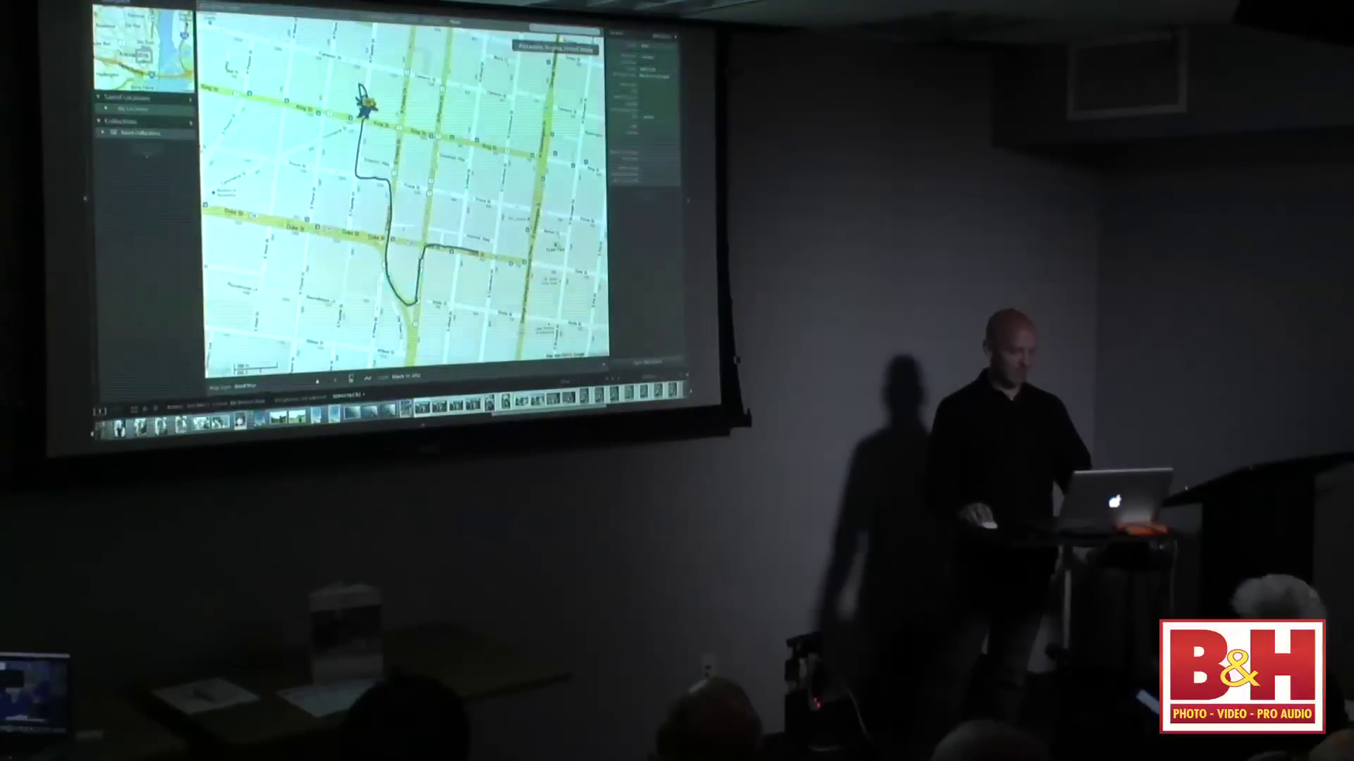
pyautogui.press('g')
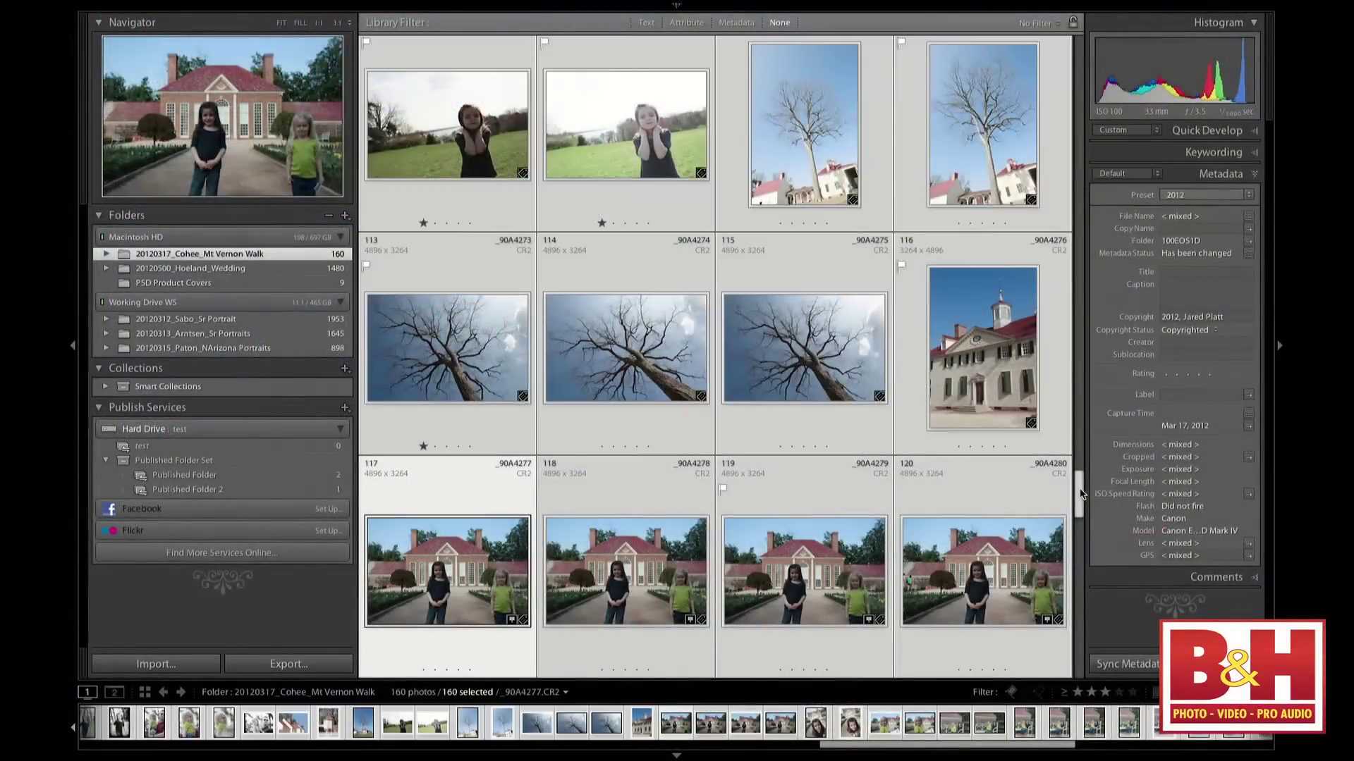
pyautogui.scroll(-3, 1081, 501)
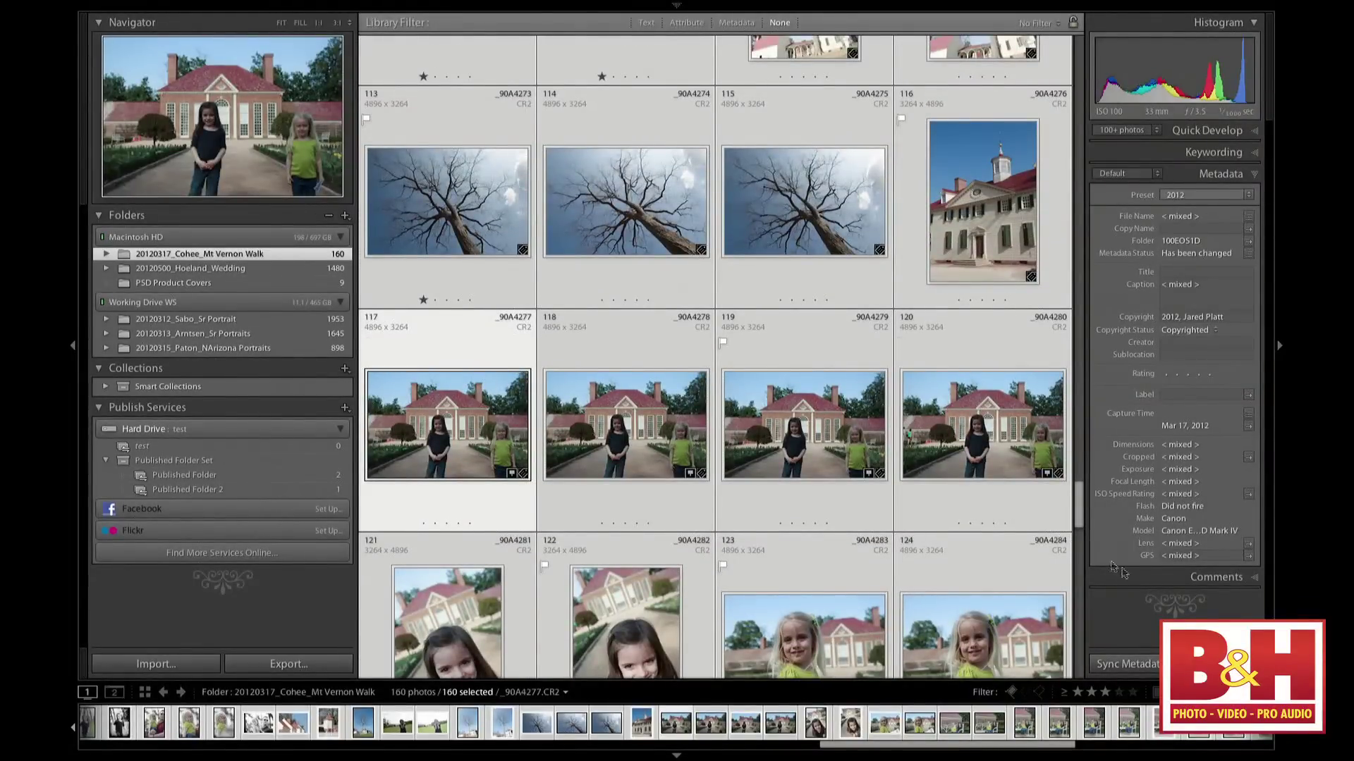
pyautogui.click(1209, 577)
pyautogui.click(1218, 175)
pyautogui.click(923, 180)
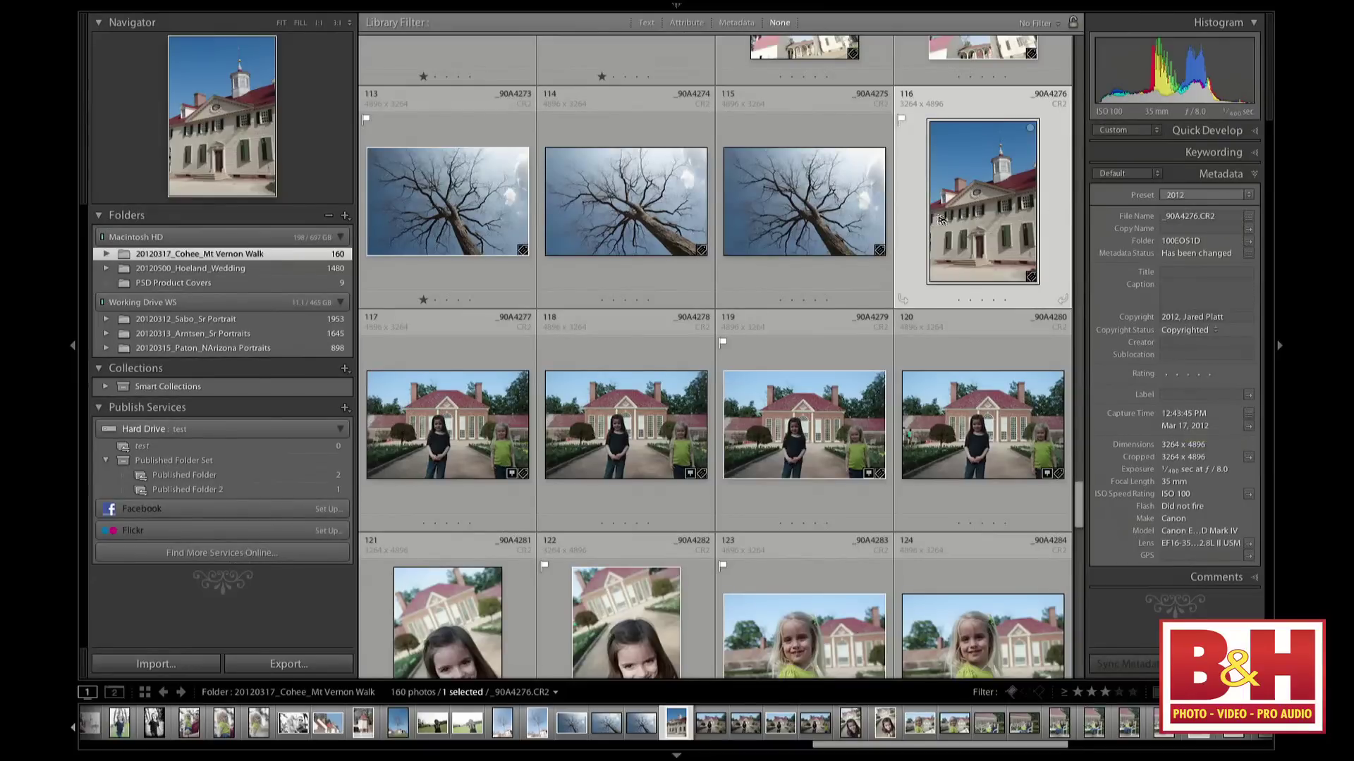
pyautogui.press('super+a')
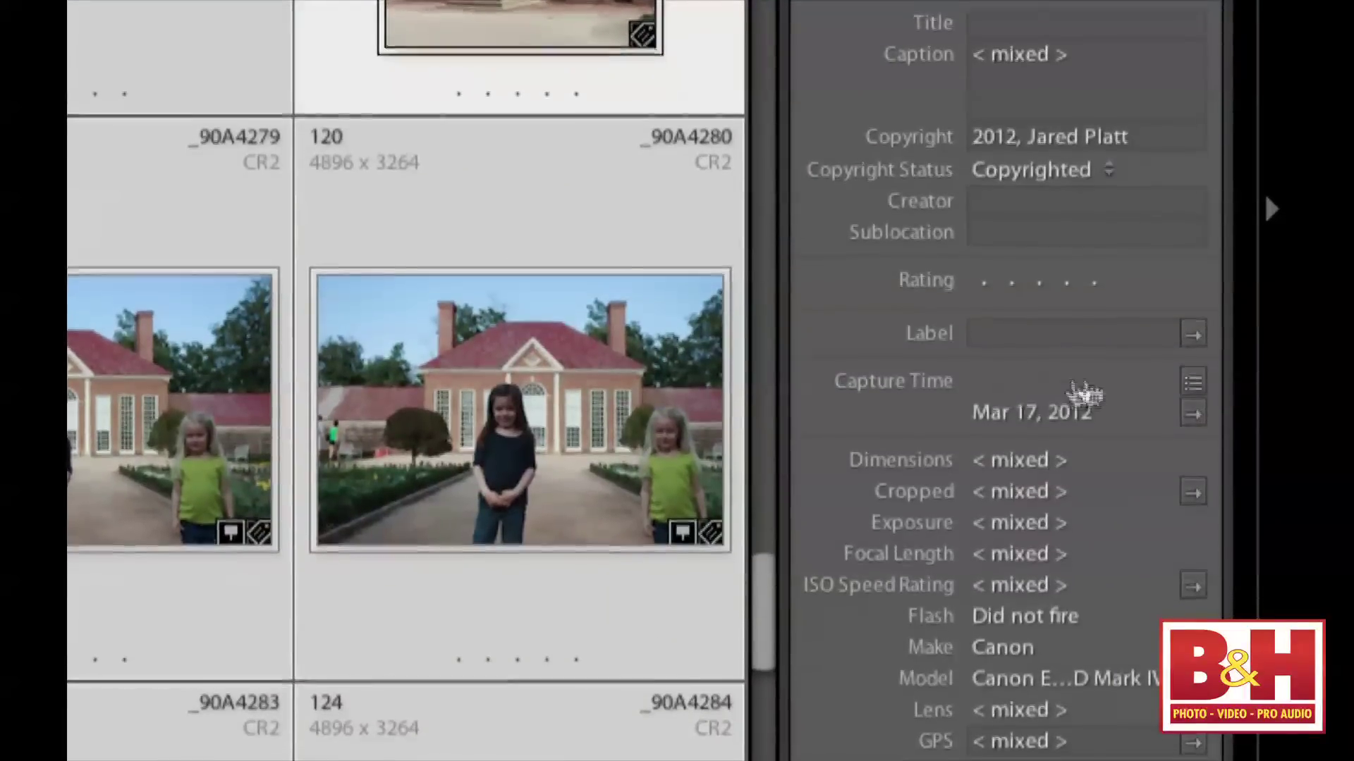
# Shift the capture time of all selected photos by correcting the displayed photo's time to 3/17/2012 2:43:45 PM.
pyautogui.click(1192, 382)
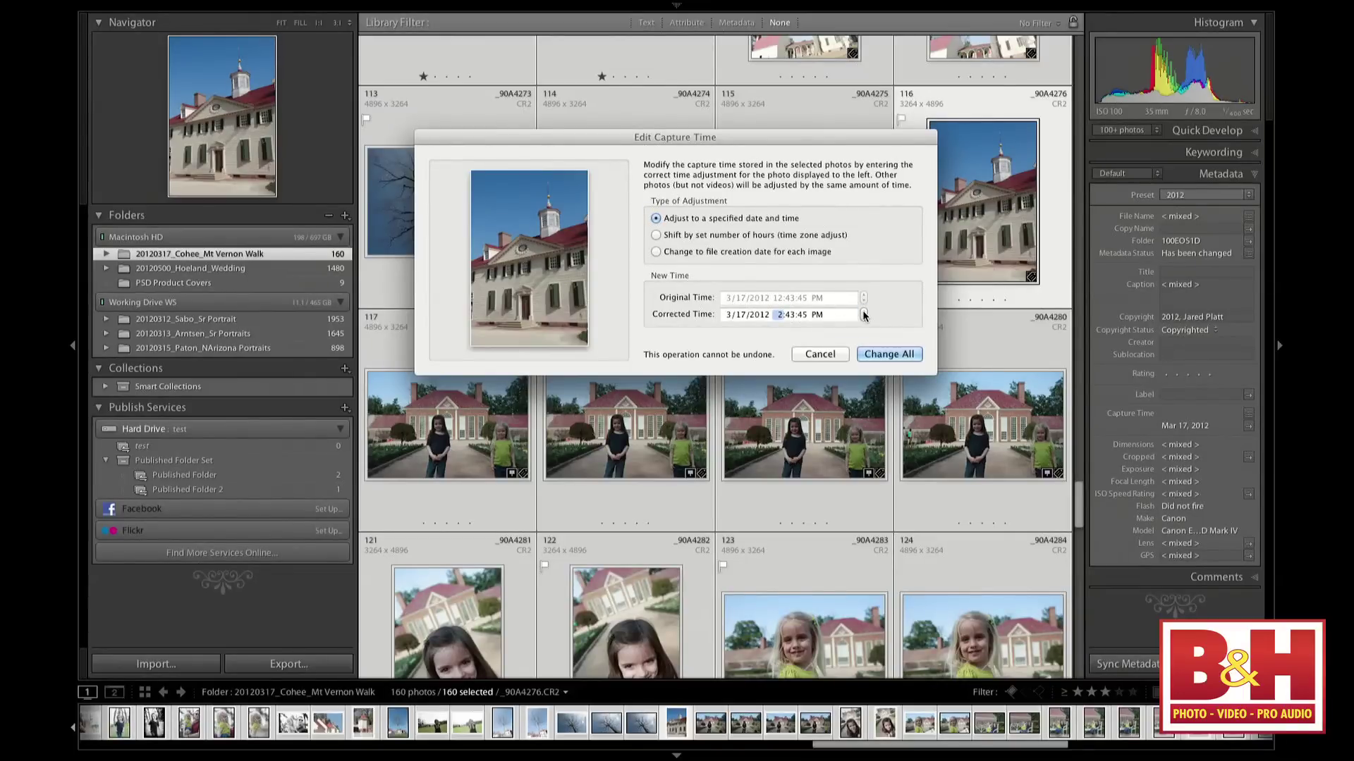
pyautogui.click(874, 354)
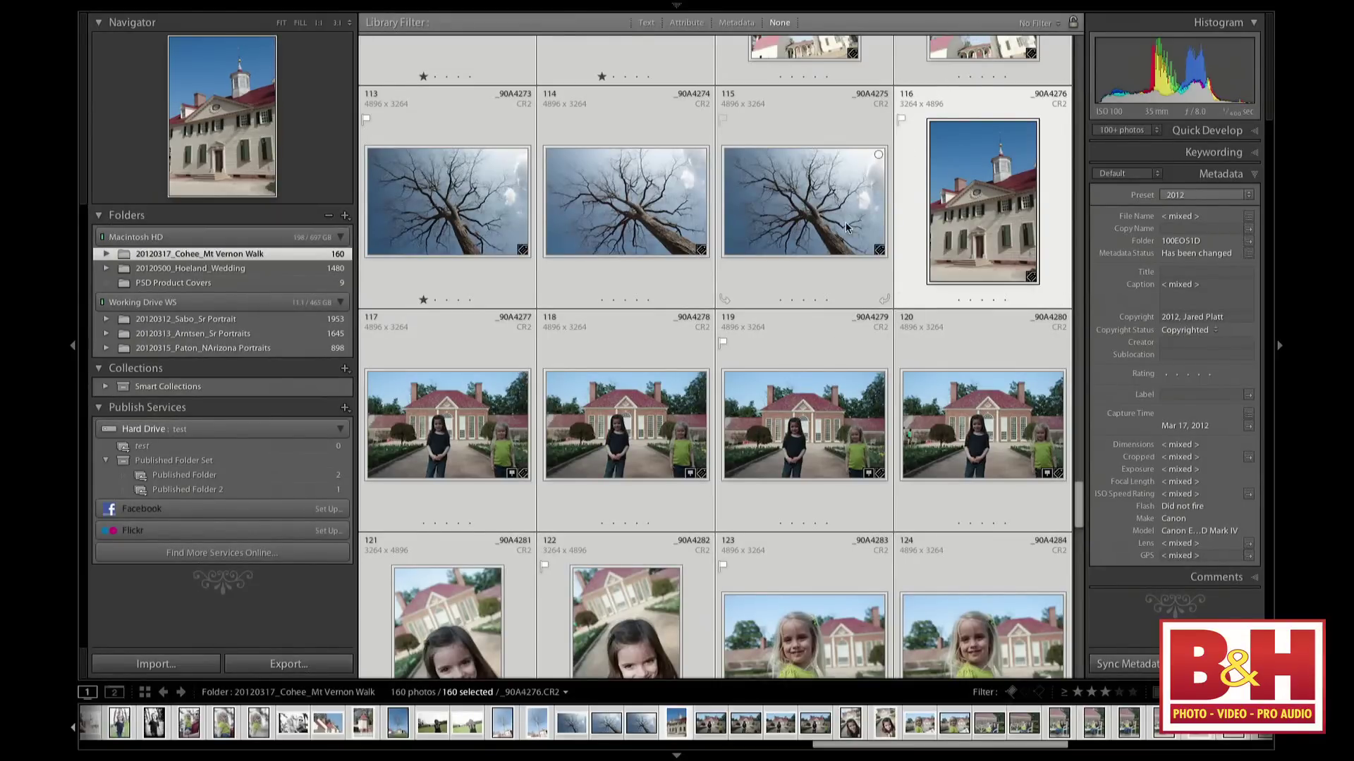
# Return to the Map module and load the tracklog Lunchwithcord.gpx from the Desktop again.
pyautogui.moveTo(963, 8)
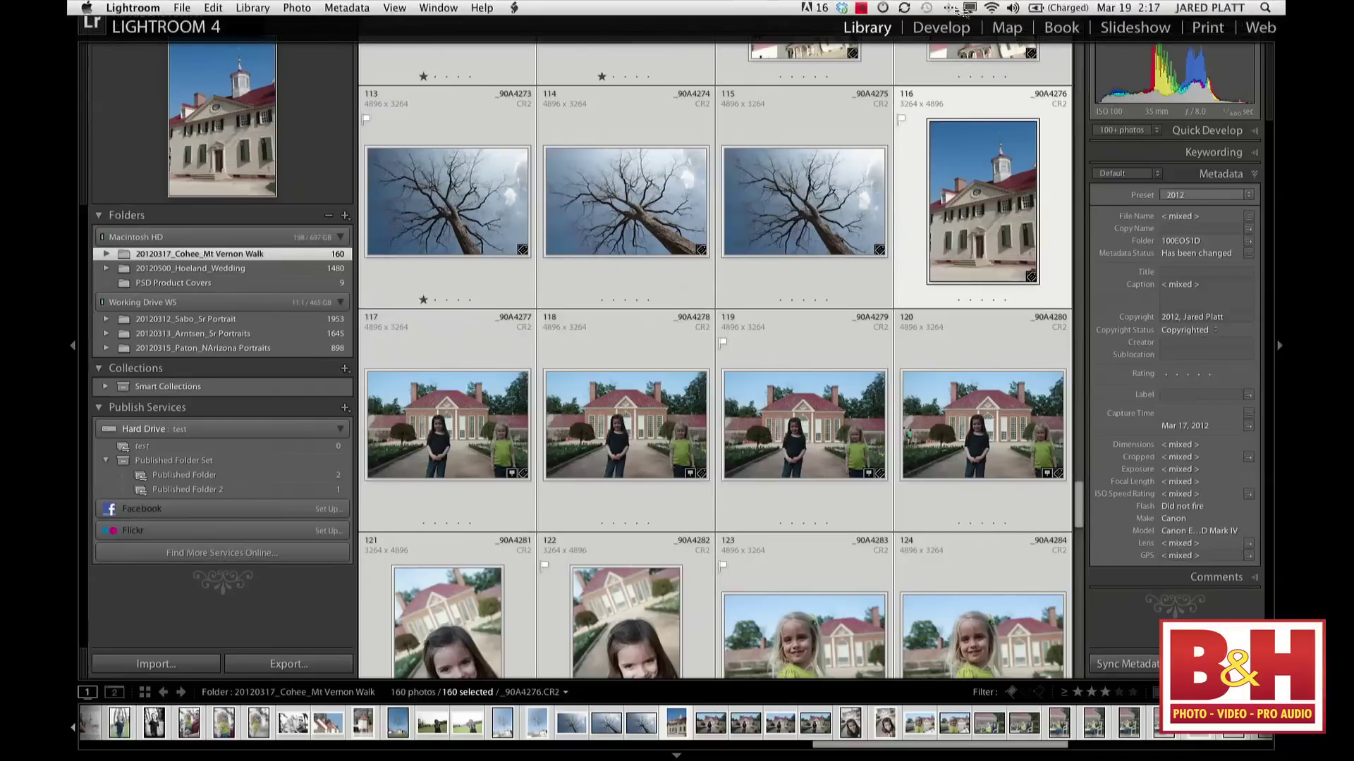
pyautogui.click(1010, 32)
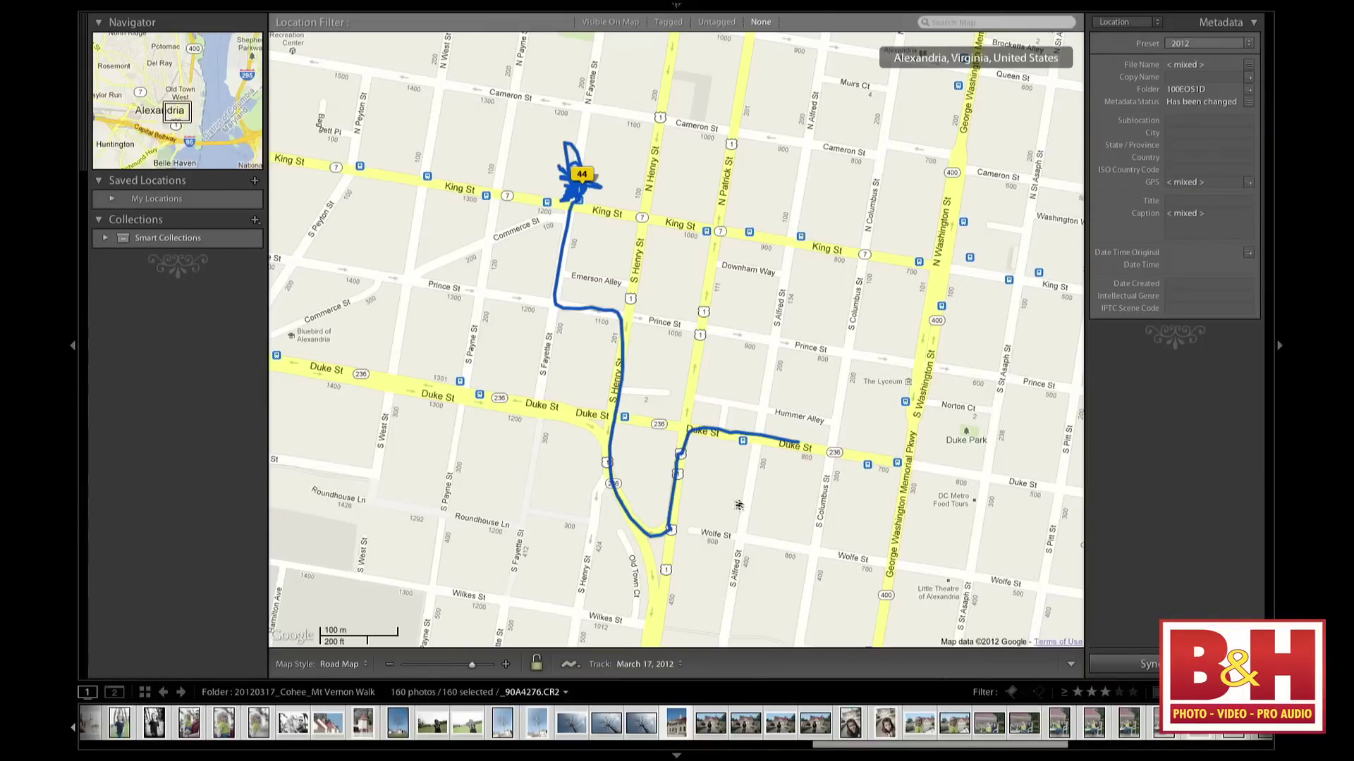
pyautogui.click(569, 666)
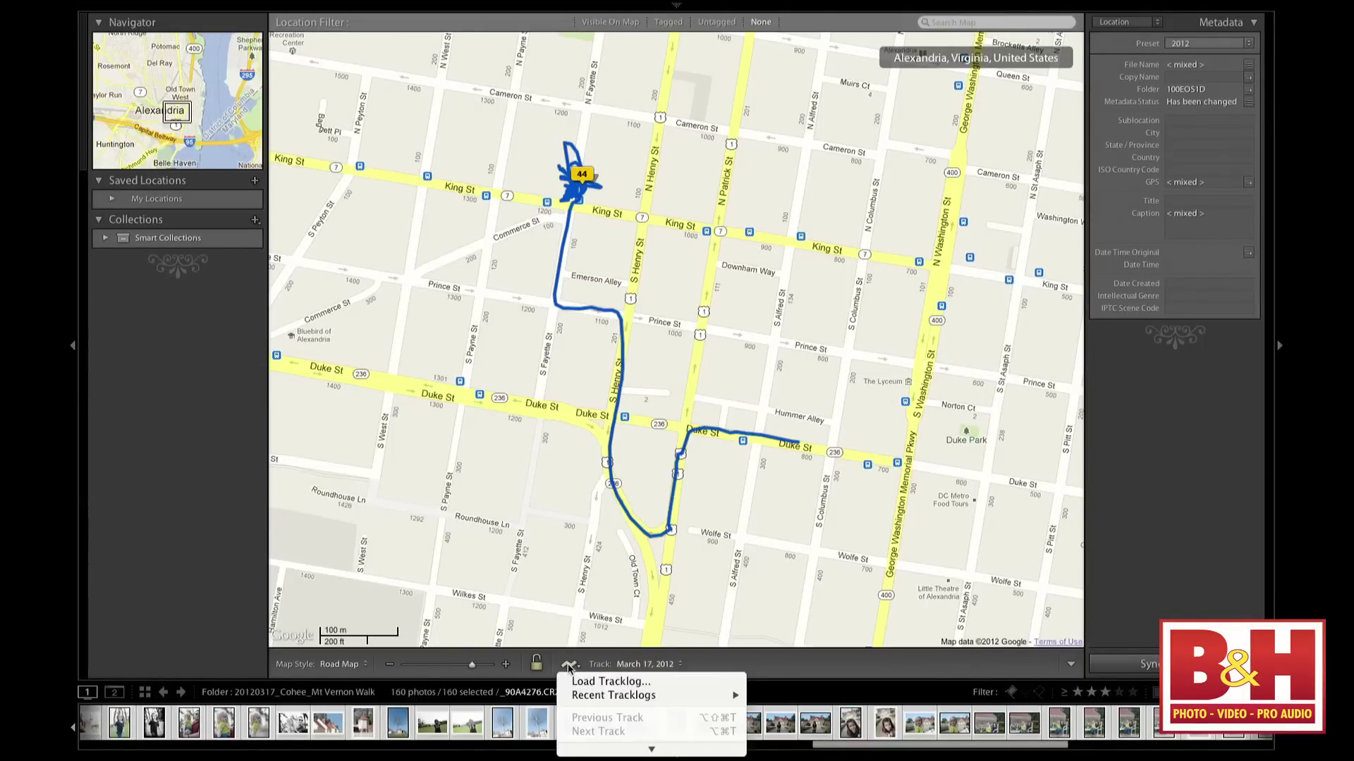
pyautogui.click(605, 681)
pyautogui.click(486, 148)
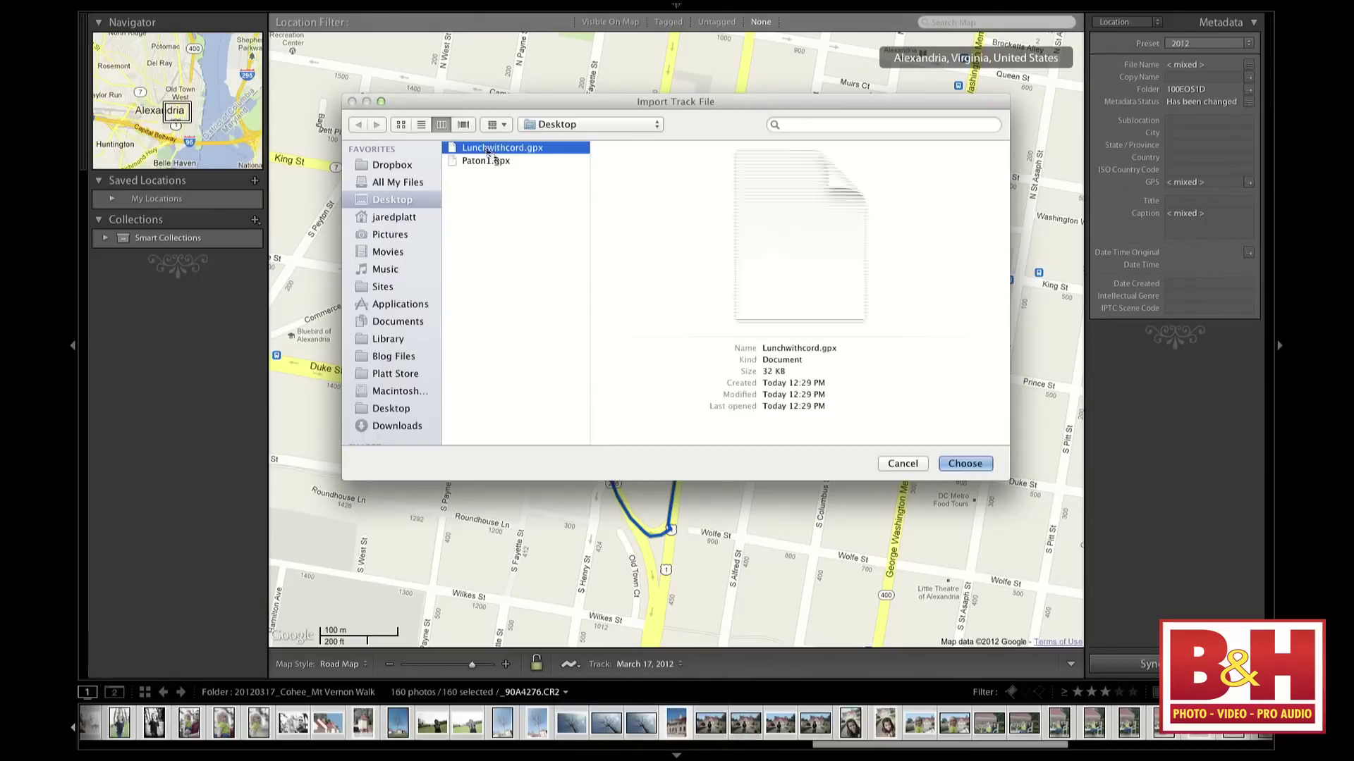
pyautogui.click(965, 463)
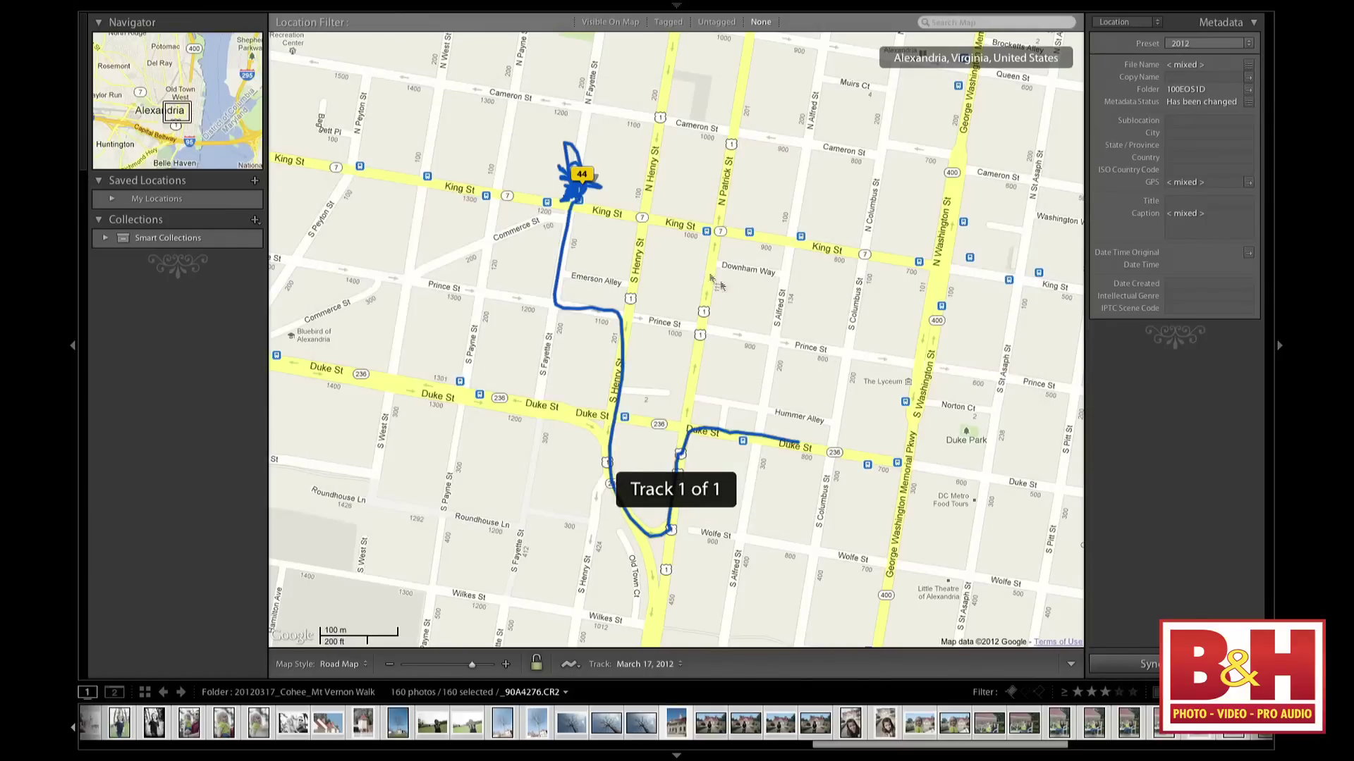
# Auto-tag the 160 selected photos from the loaded tracklog, then clear the photo selection.
pyautogui.click(569, 664)
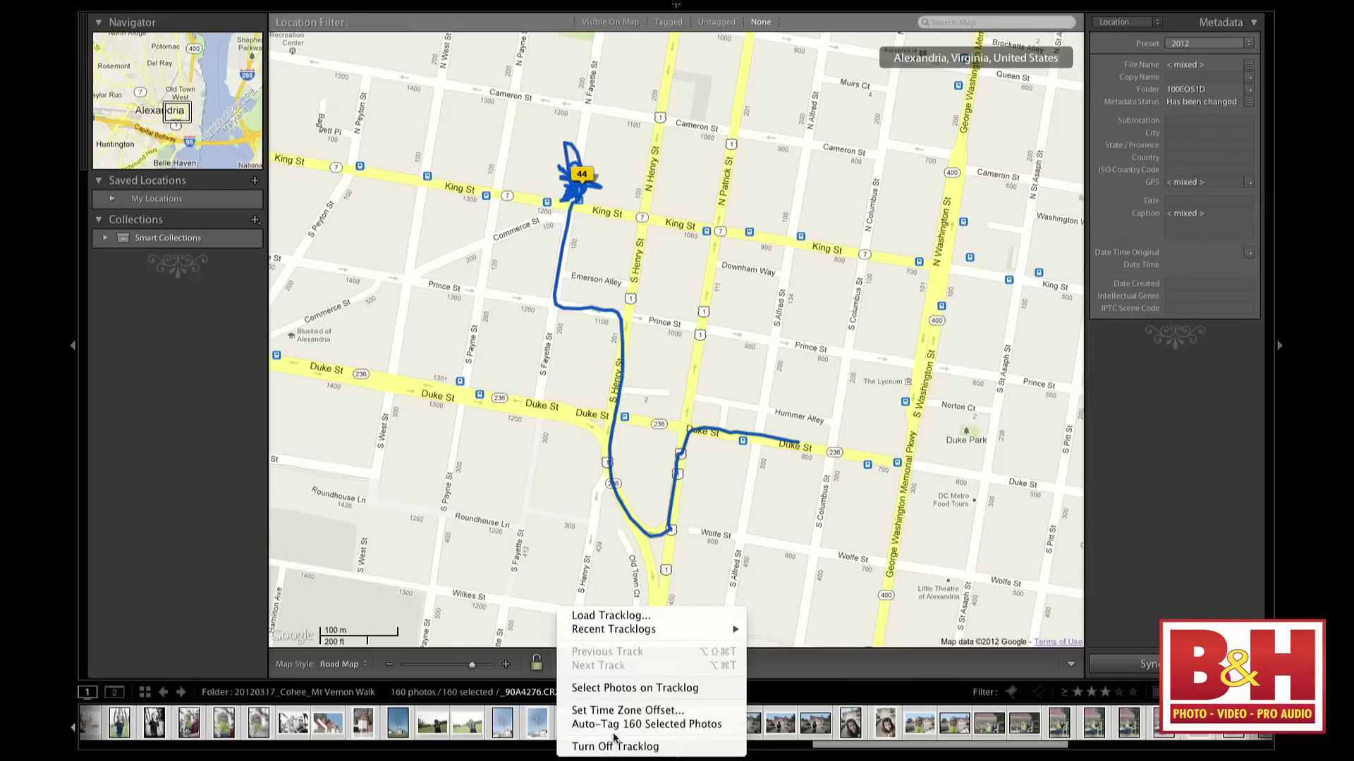
pyautogui.click(682, 729)
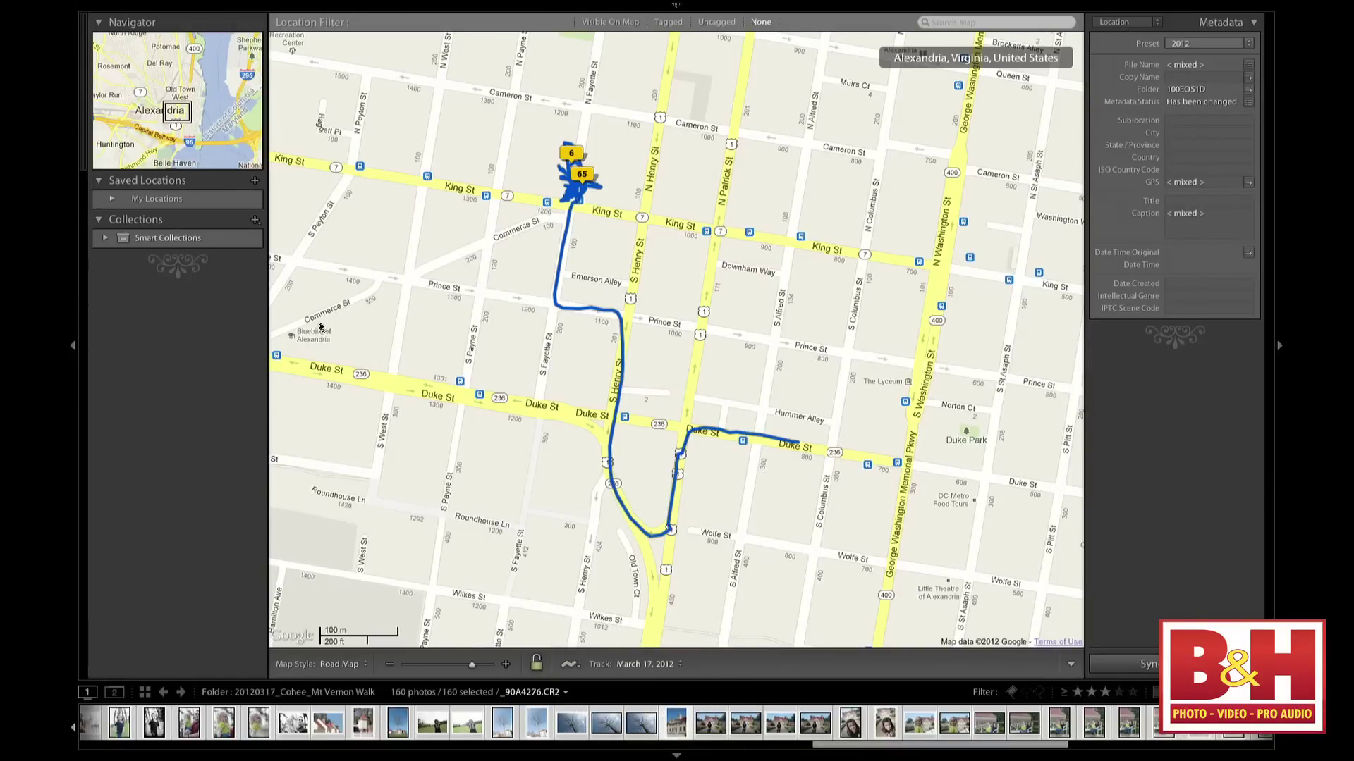
pyautogui.hotkey('ctrl', 'd')
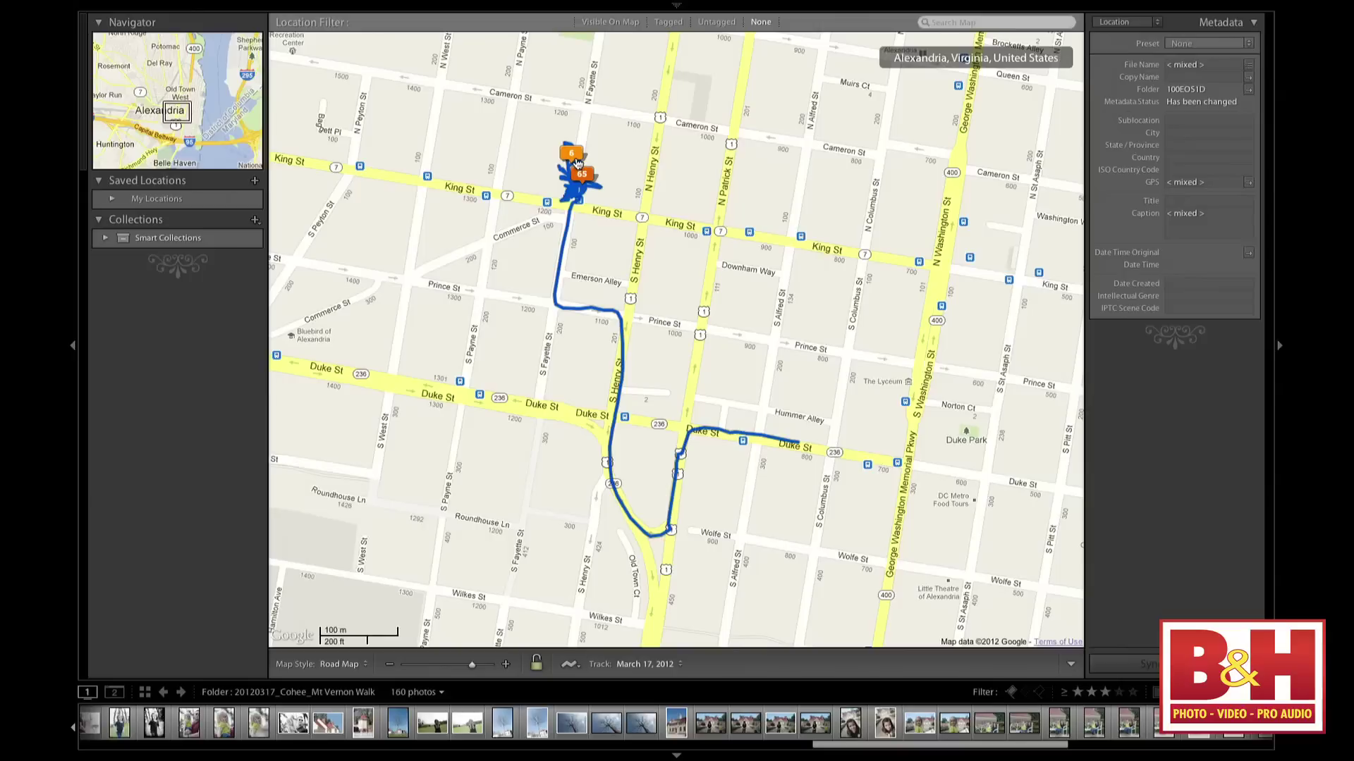
pyautogui.moveTo(580, 172)
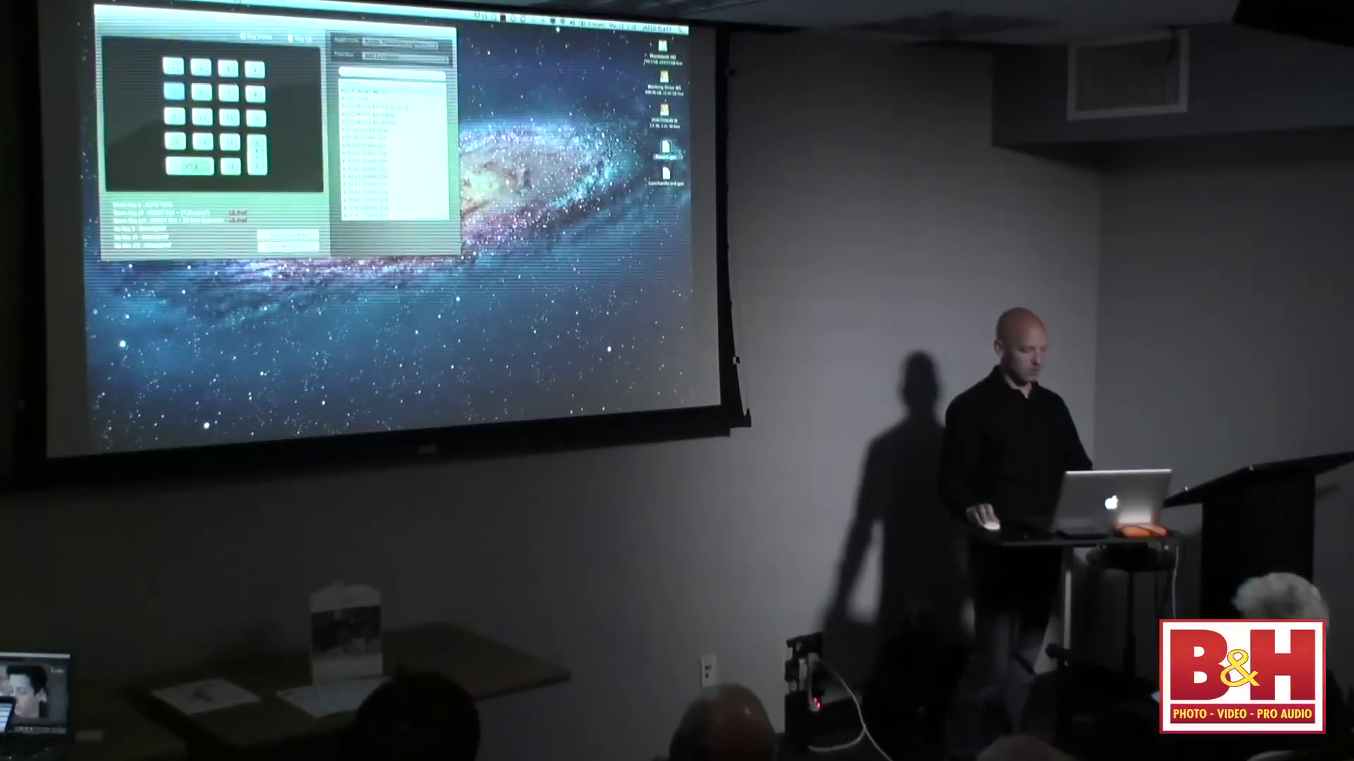
pyautogui.scroll(10, 673, 155)
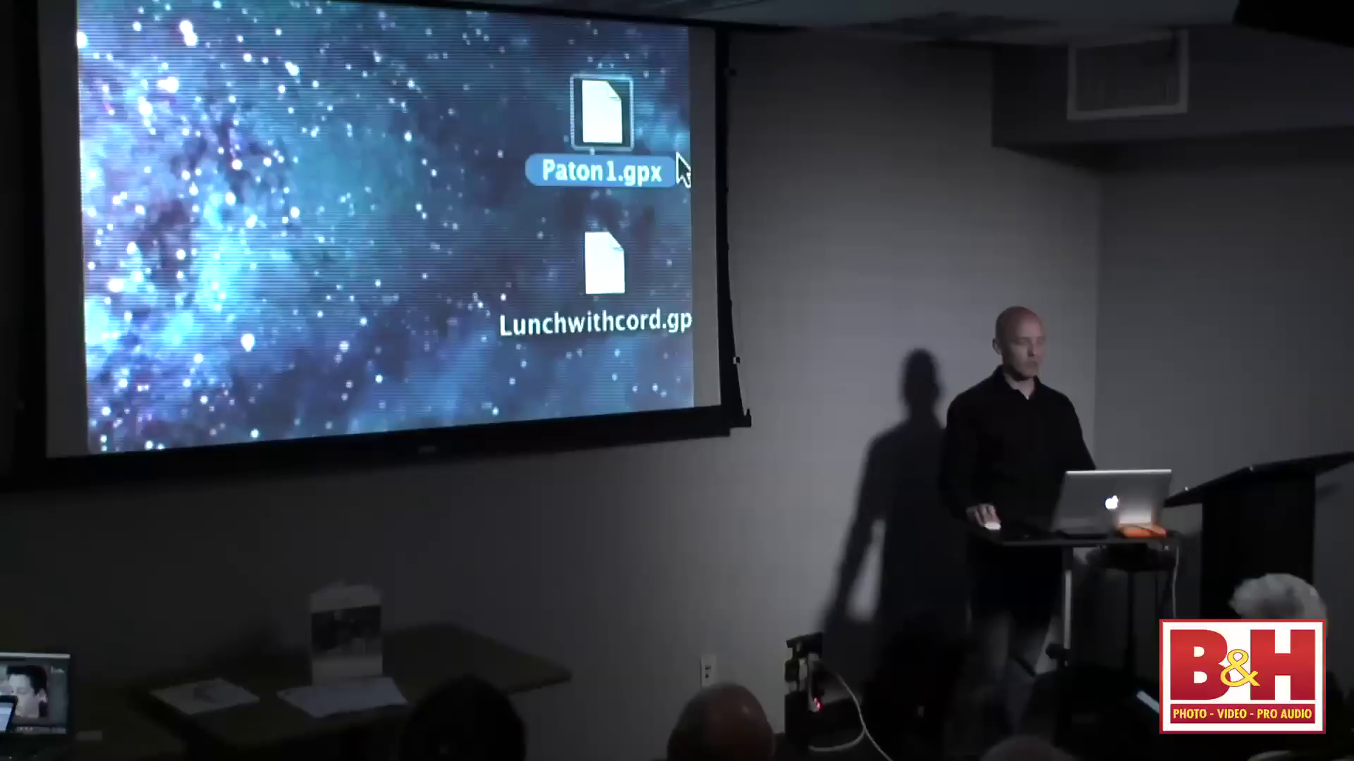
pyautogui.scroll(-10, 680, 169)
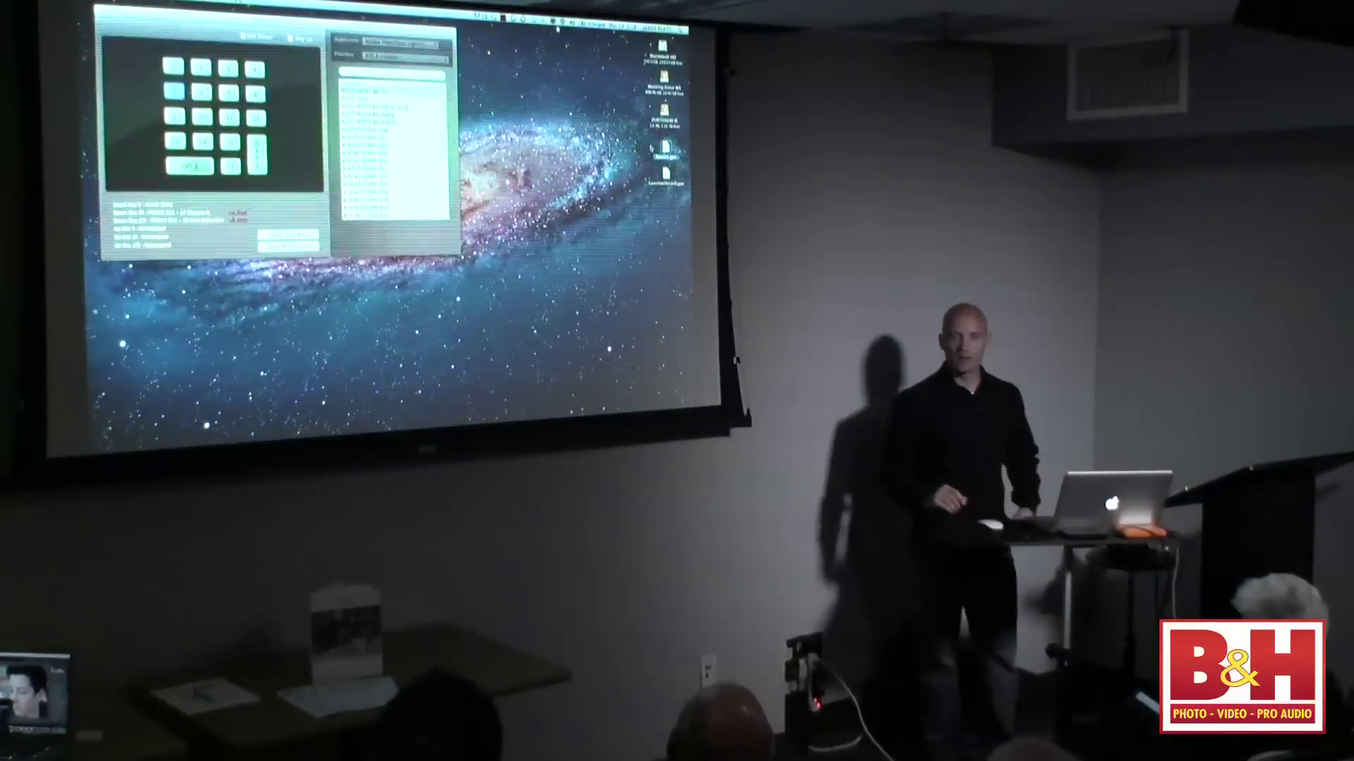